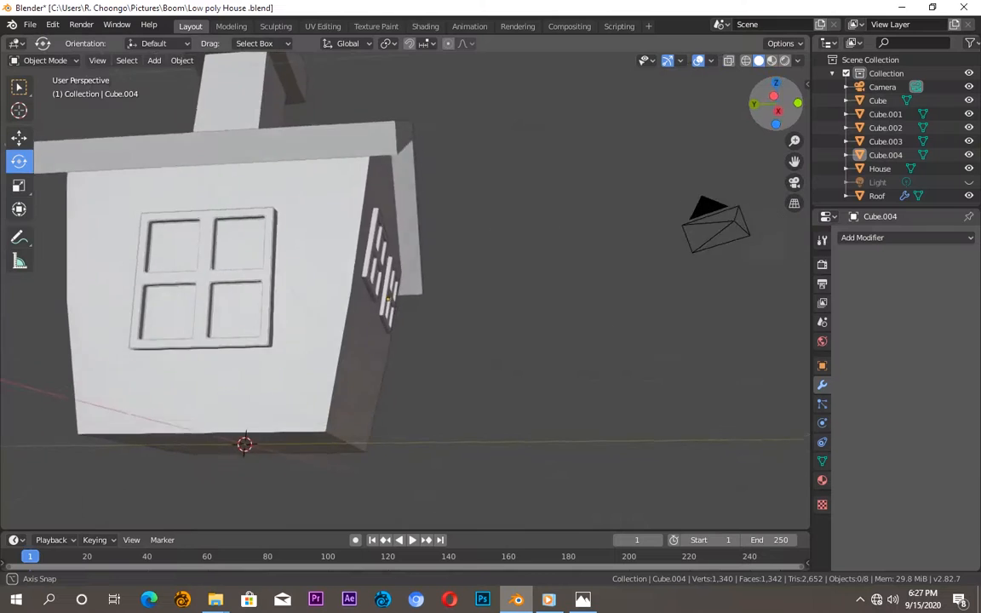
Save the house file from a front view and check the round gable window in the reference picture of the four houses
middle_click_drag(404, 289, 477, 289, "alt")
left_click_drag(776, 104, 778, 70)
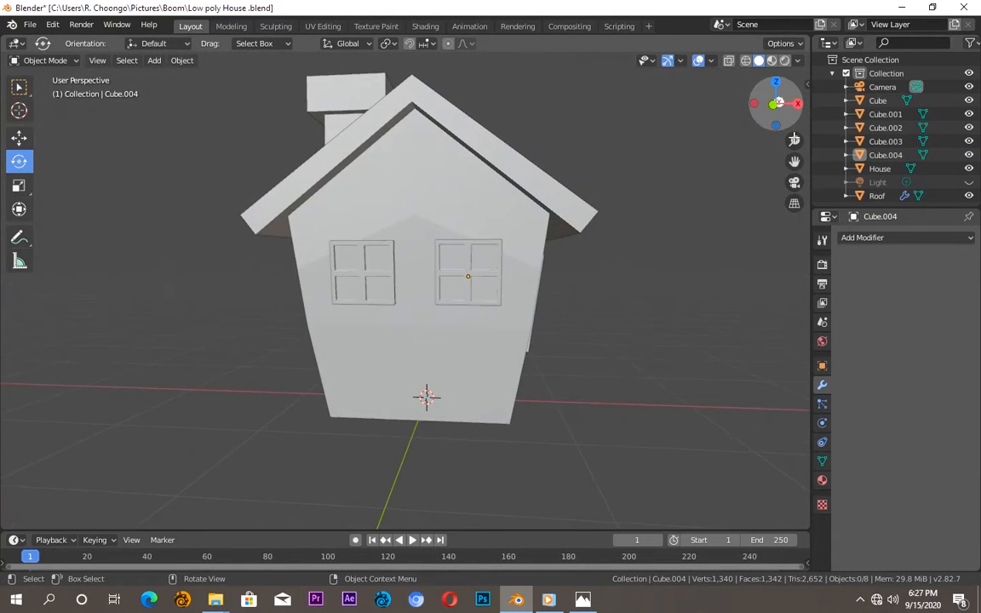
scroll(634, 273, "down", 2)
scroll(627, 275, "up", 1)
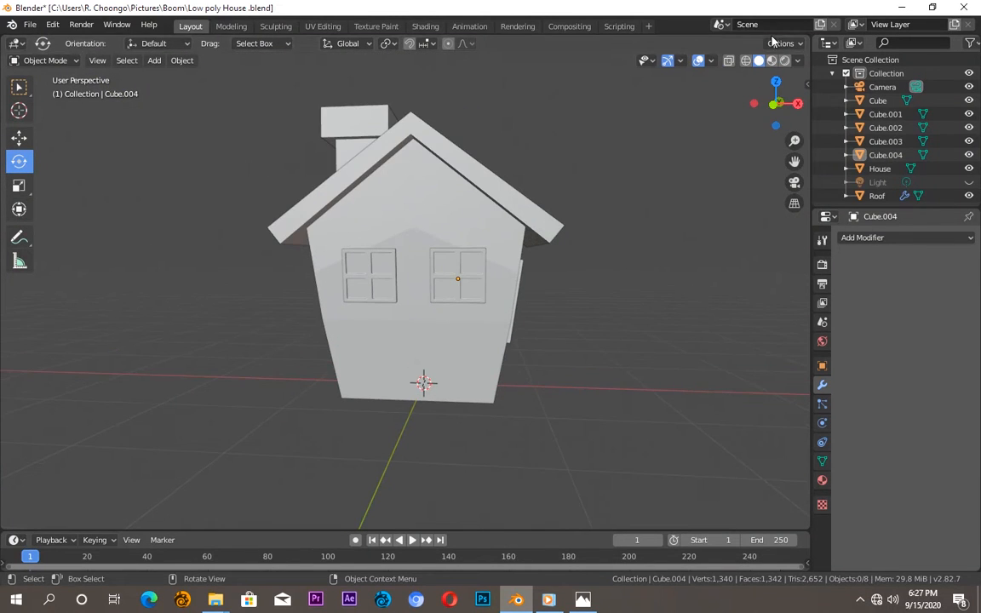
mouse_move(776, 104)
left_mouse_down()
mouse_move(741, 109)
mouse_move(762, 110)
left_mouse_up()
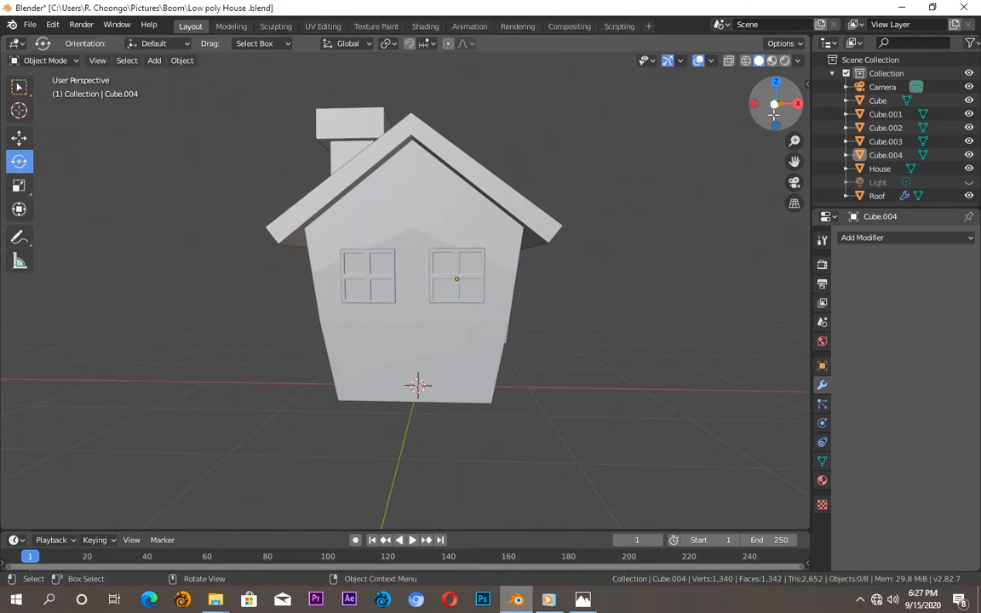
key("ctrl+s")
left_click(583, 600)
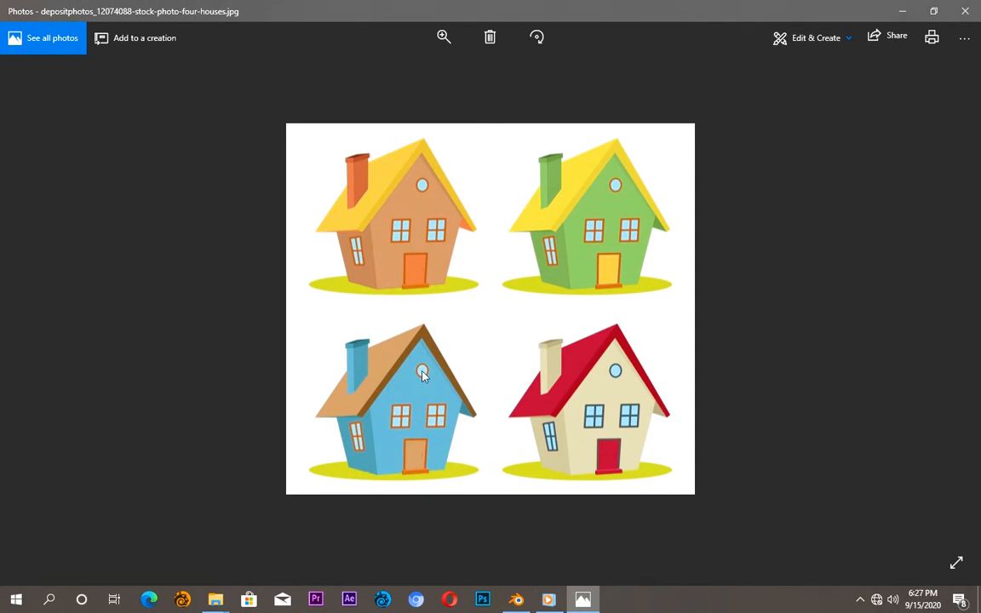
left_click(516, 601)
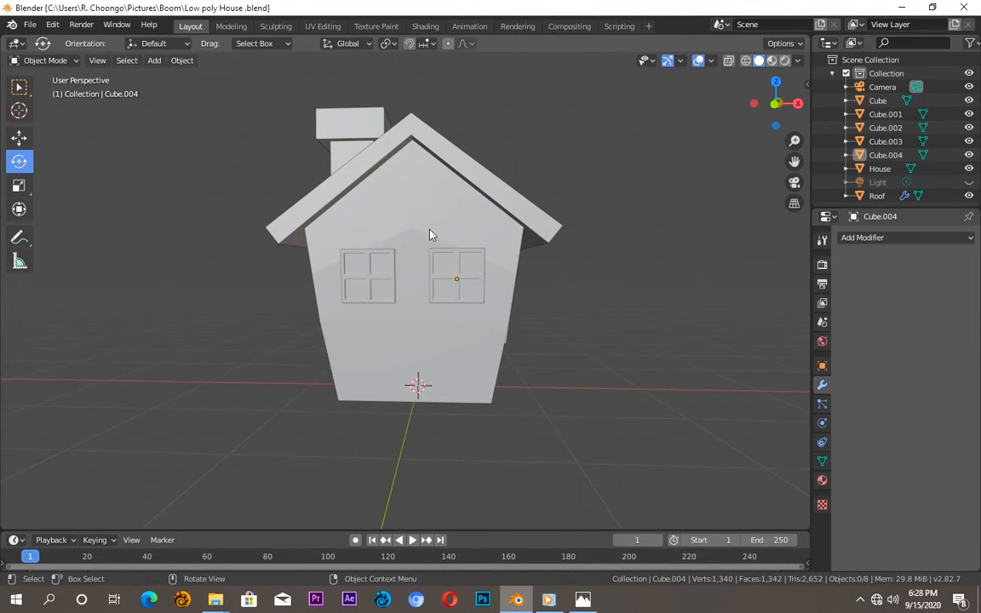
Add a 32-vertex mesh cylinder with 1 m radius and 2 m depth, and scale it down to about 0.195
middle_click_drag(430, 234, 346, 477)
key("ctrl+z")
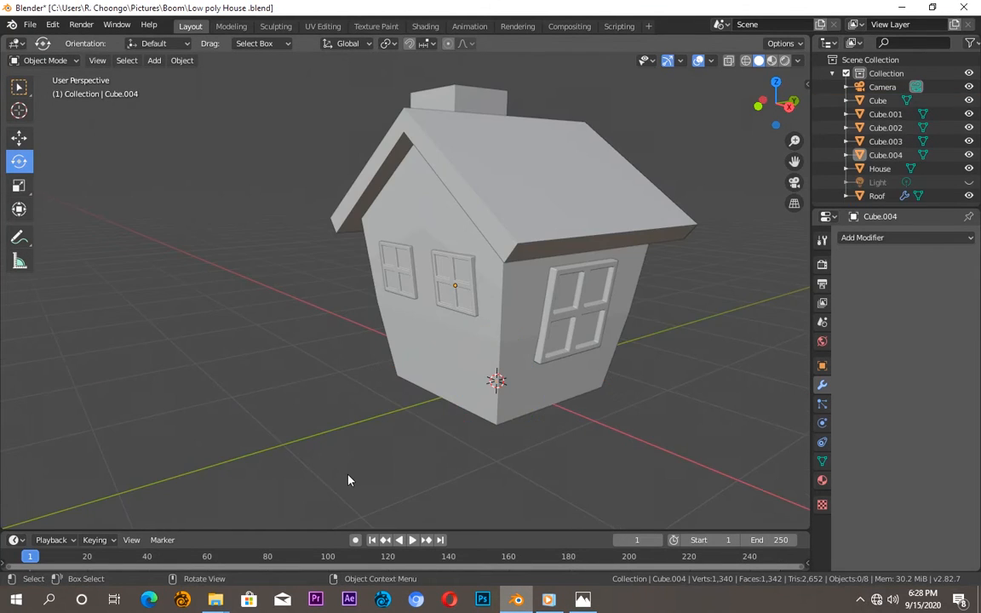
key("shift+a")
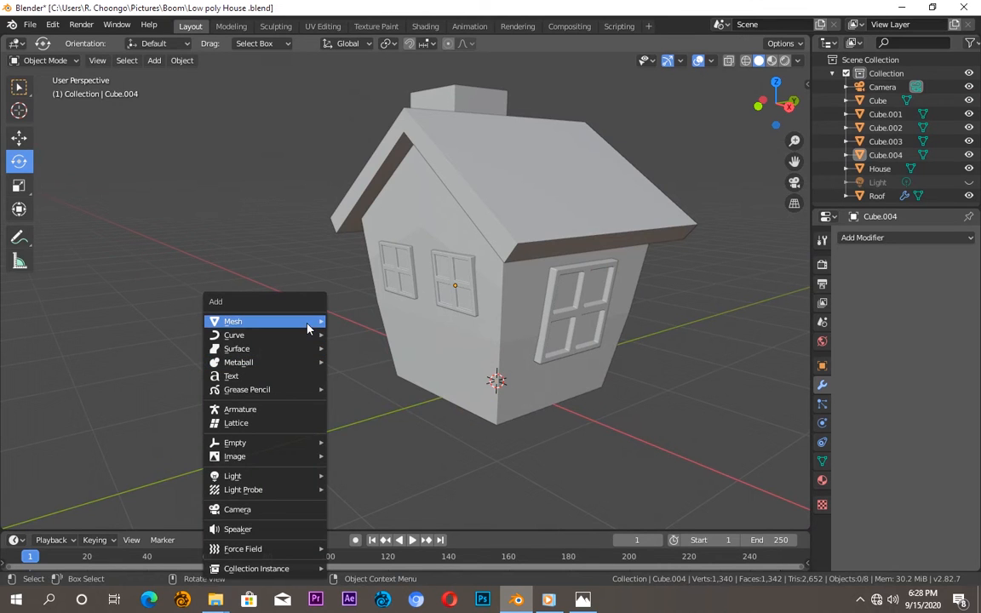
mouse_move(264, 321)
left_click(393, 395)
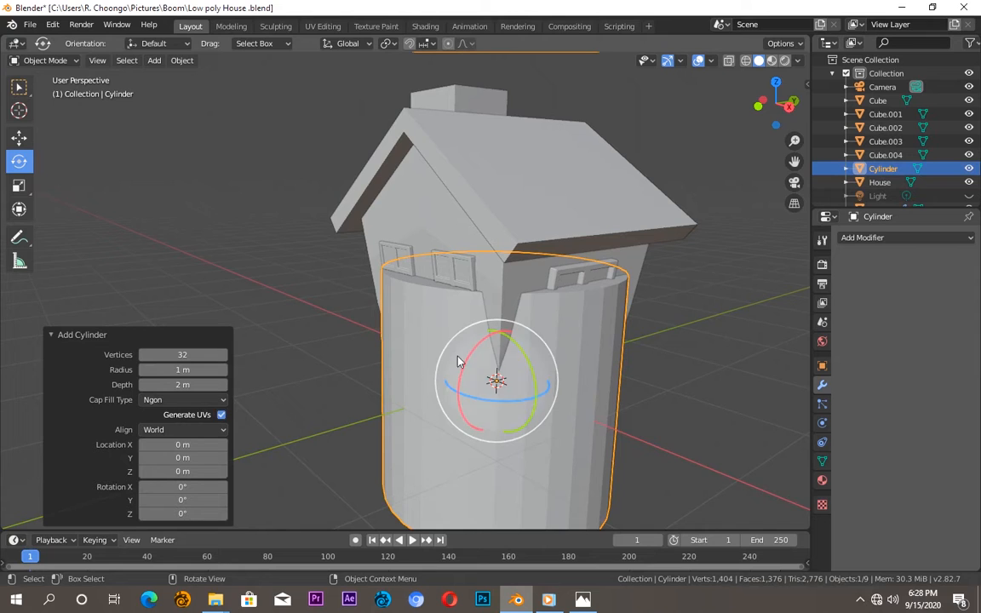
key("s")
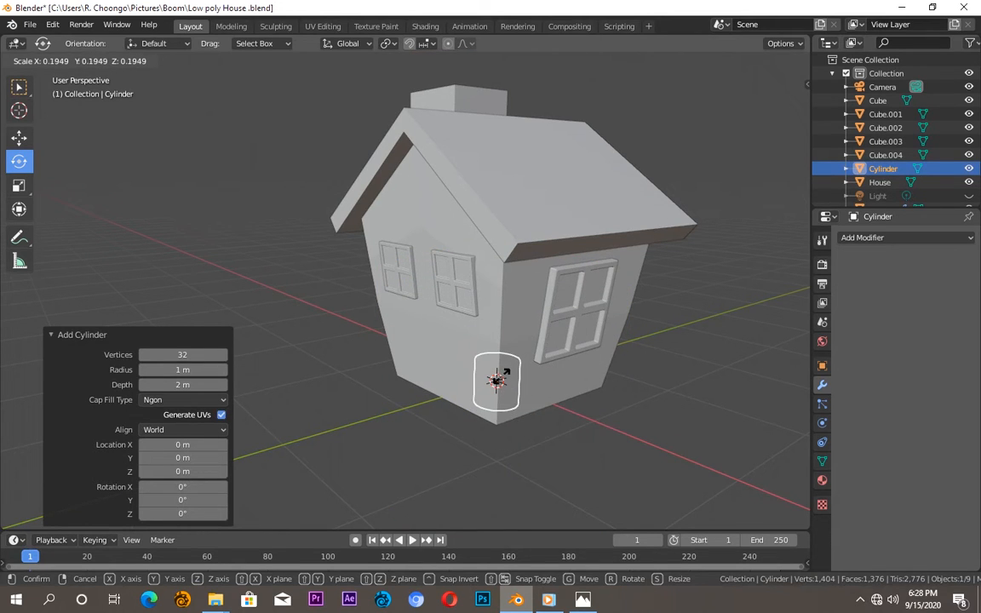
left_click(497, 379)
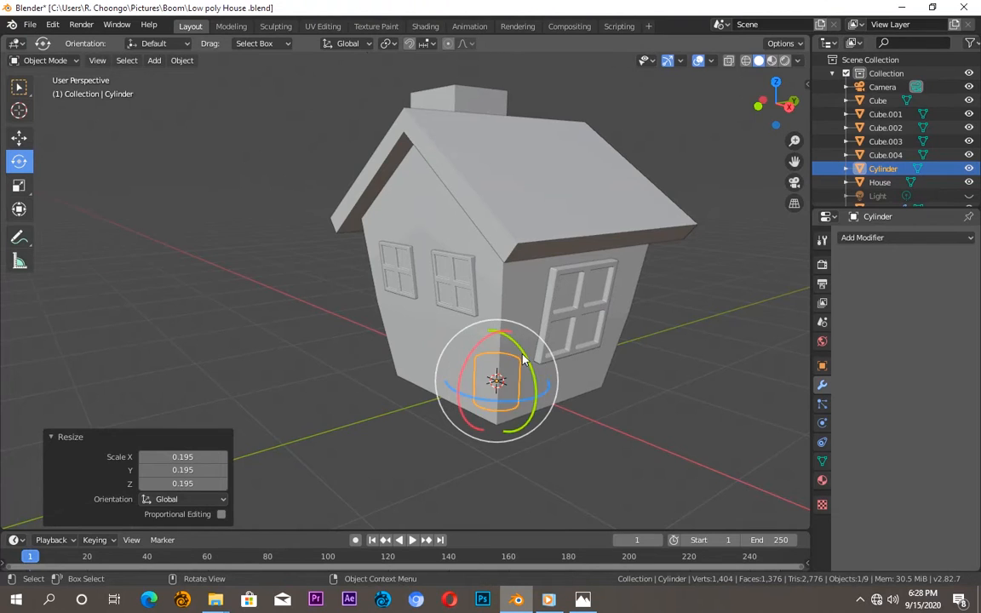
In front view, move the cylinder up about 1.61 m to the middle of the gable above the two windows
key("KP_1")
key("g")
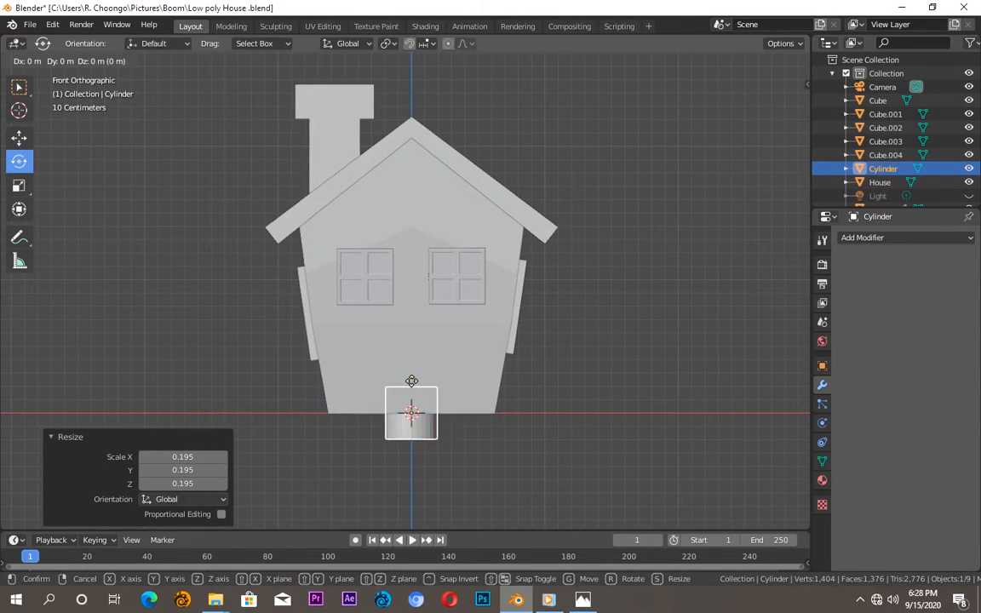
left_click(414, 164)
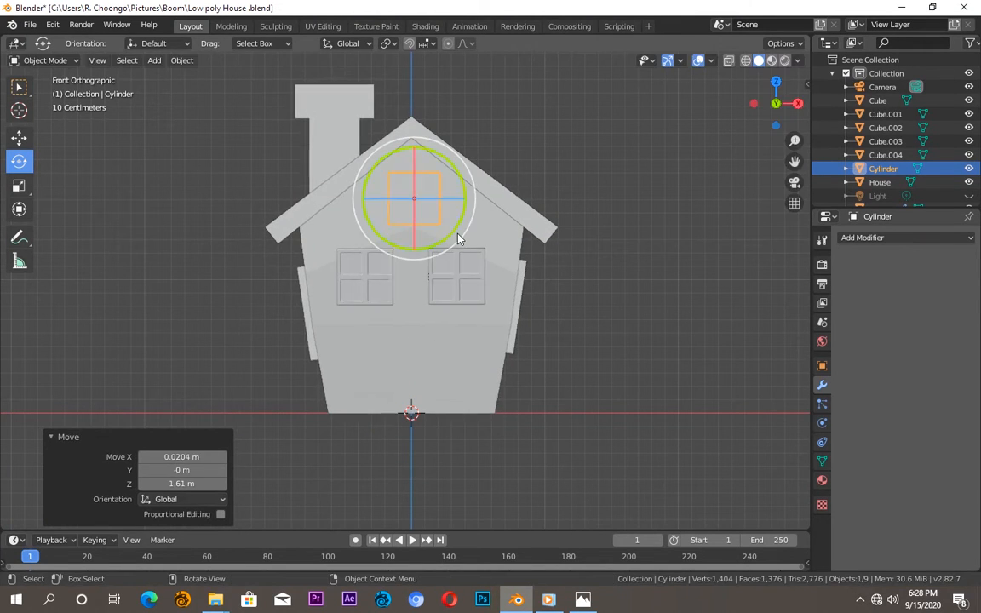
In right view, rotate the cylinder about 91.2° around X and move it about 1.81 m out in front of the house
key("KP_3")
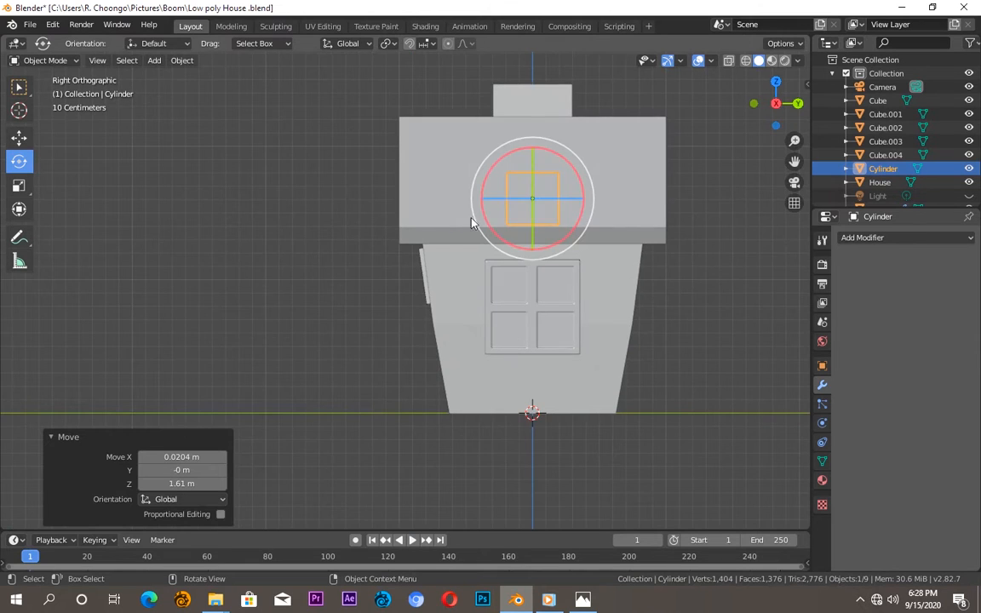
left_click_drag(538, 152, 460, 194)
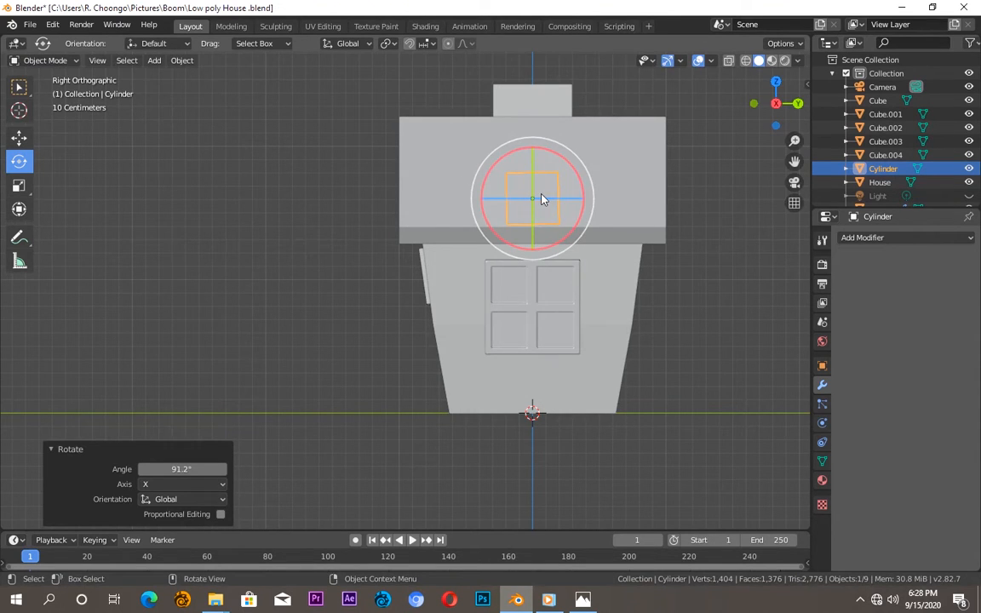
key("g")
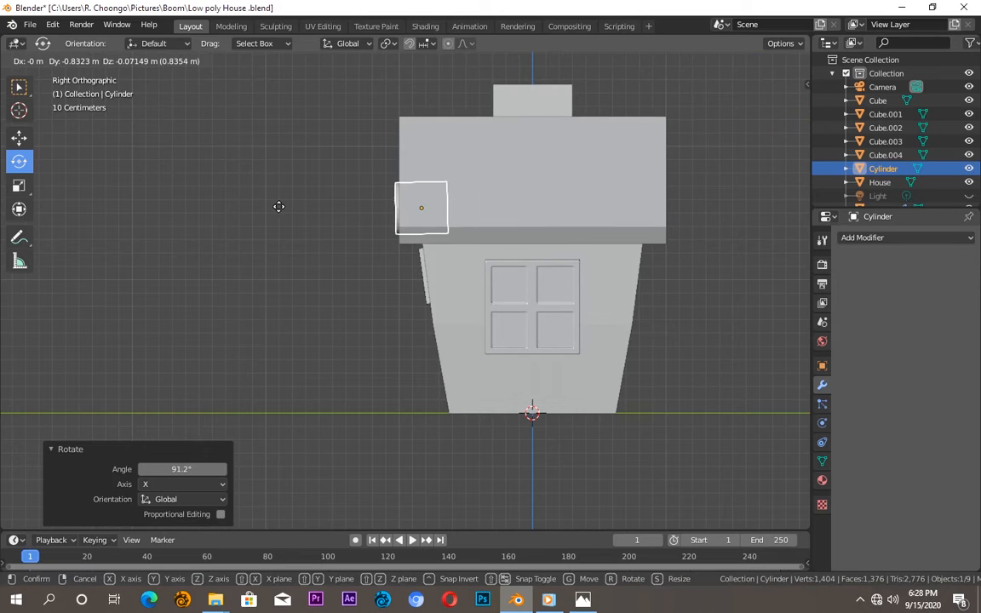
left_click(150, 181)
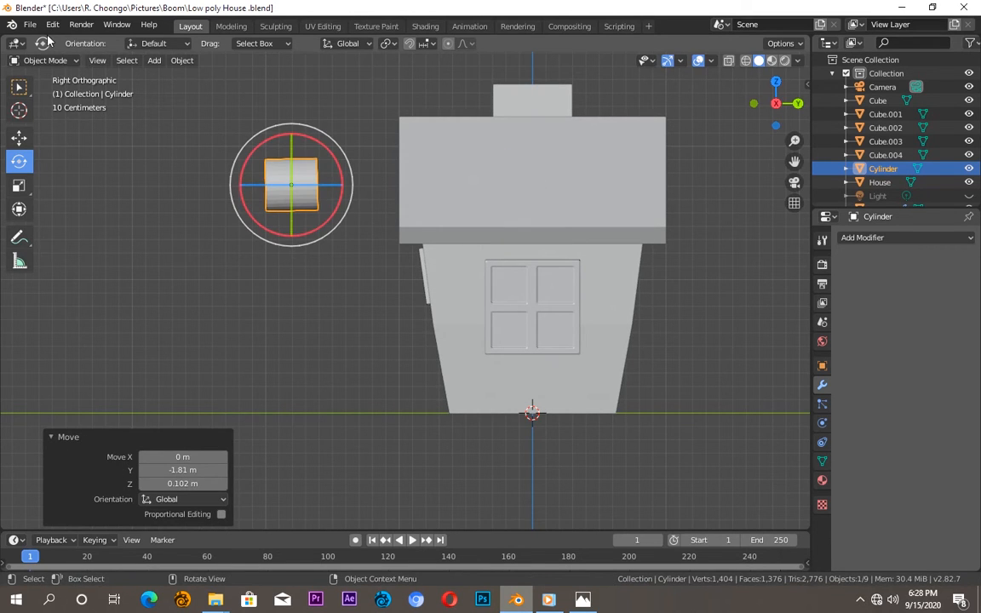
Edit the cylinder's mesh with see-through display and move its house-side end face close to the front face, leaving a thin disc
key("Tab")
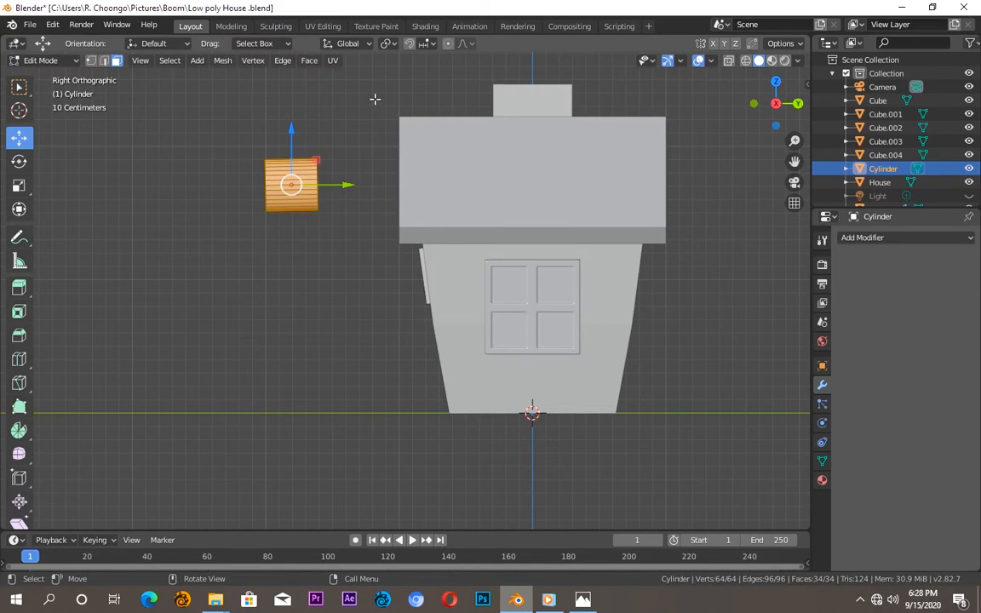
key("alt+z")
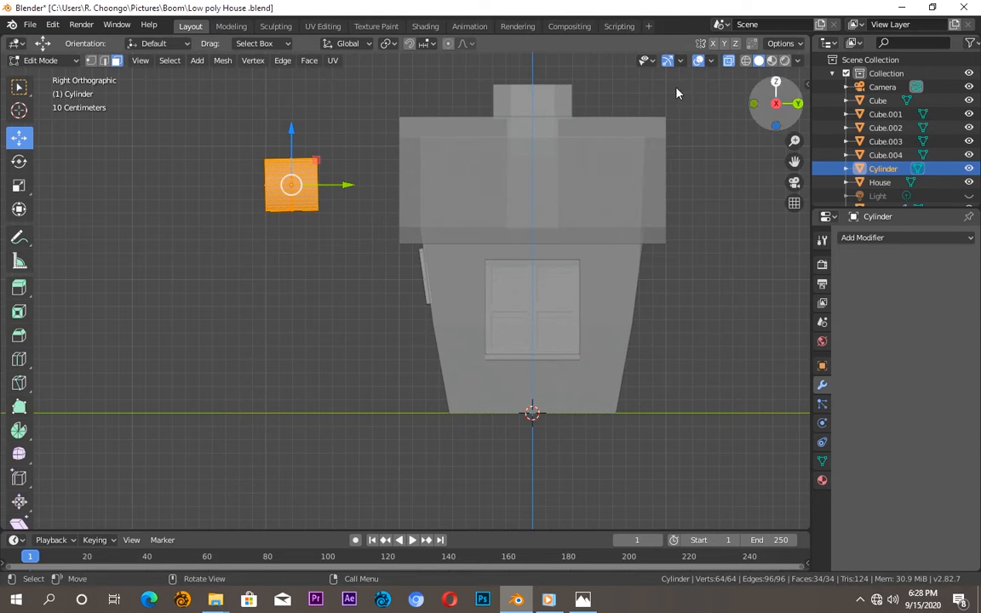
left_click(319, 186)
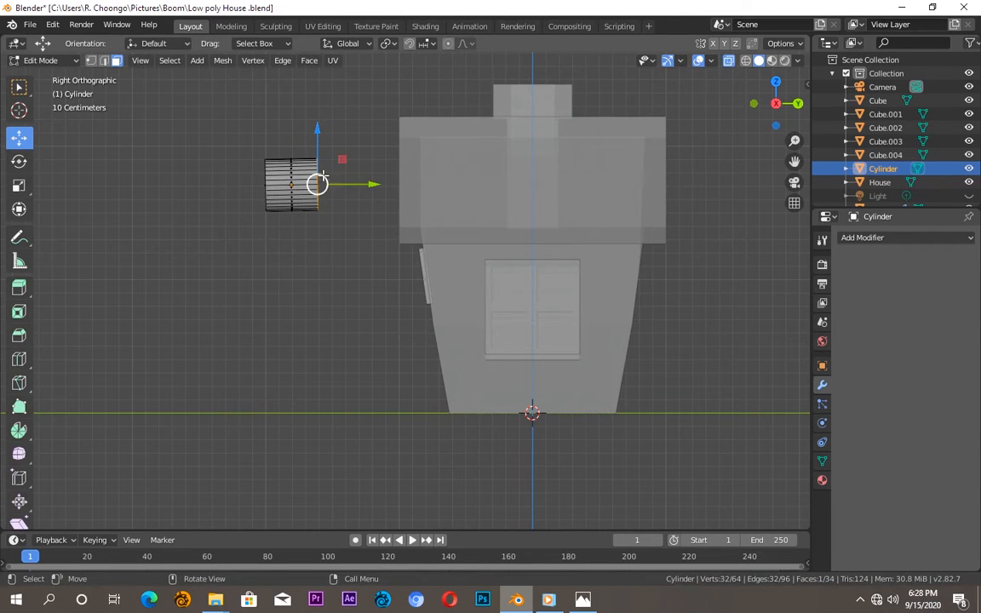
scroll(323, 173, "up", 4)
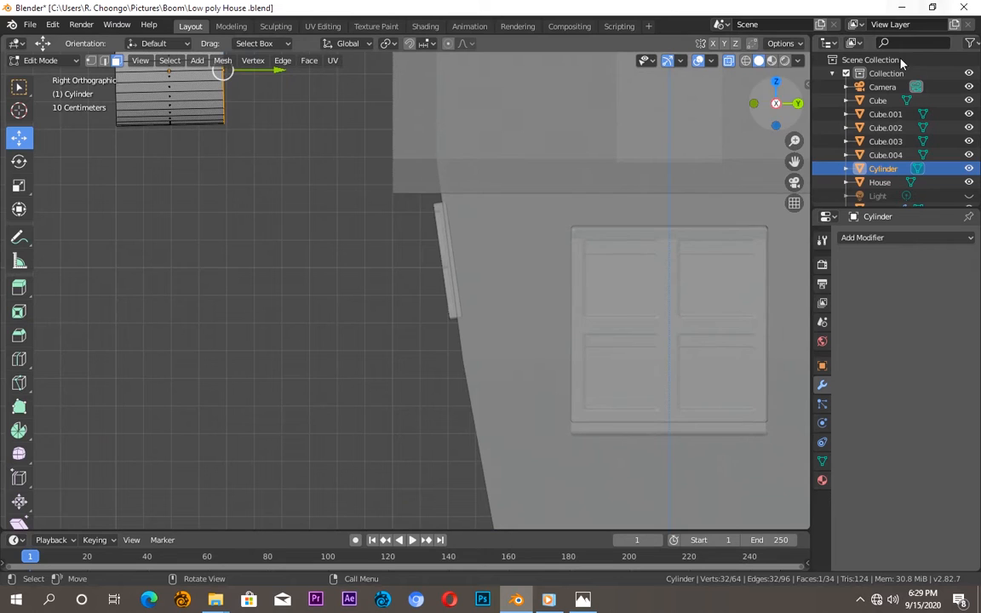
left_click_drag(795, 161, 965, 361)
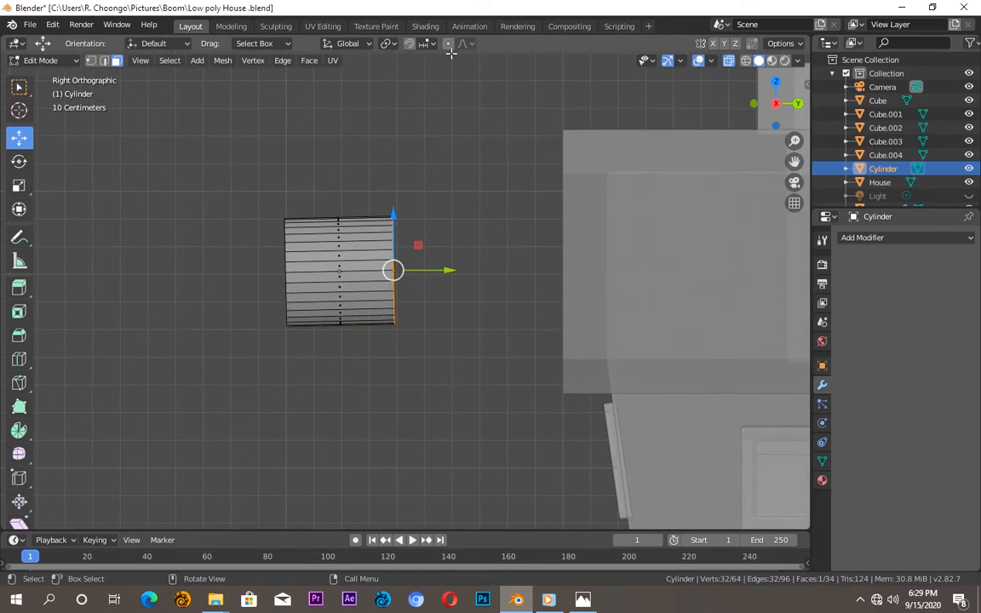
left_click_drag(359, 166, 443, 373)
left_click_drag(437, 271, 349, 295)
key("b")
left_click_drag(300, 214, 302, 223)
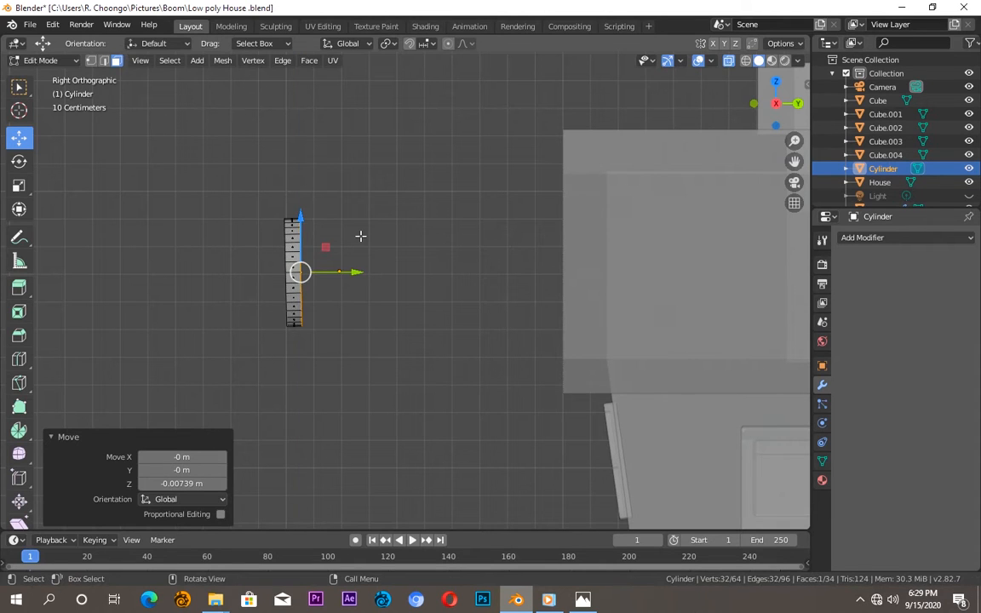
key("alt+a")
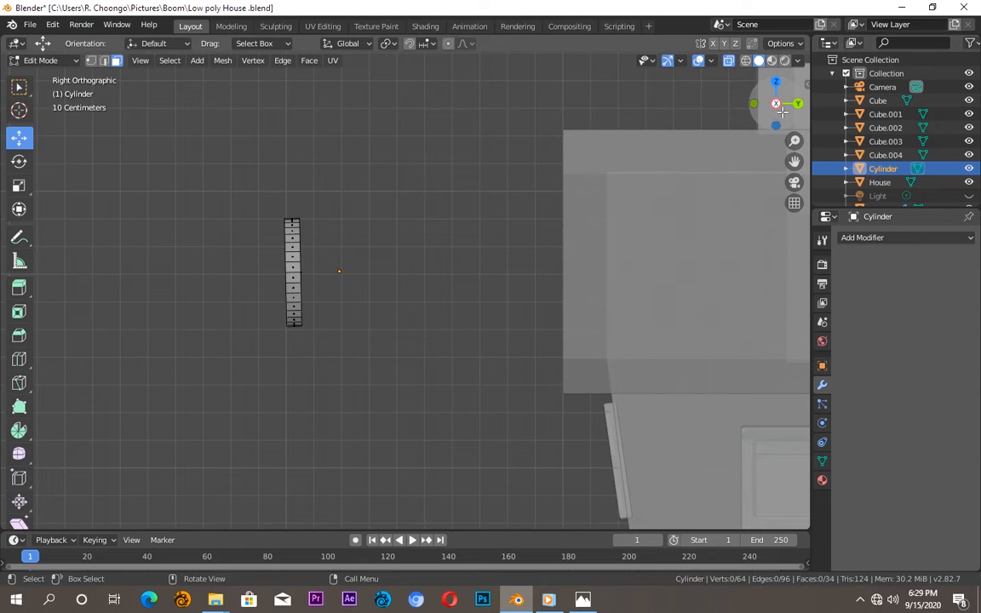
With see-through display off, inset the disc's front face by about 0.1365 m to form a narrow round rim
key("KP_1")
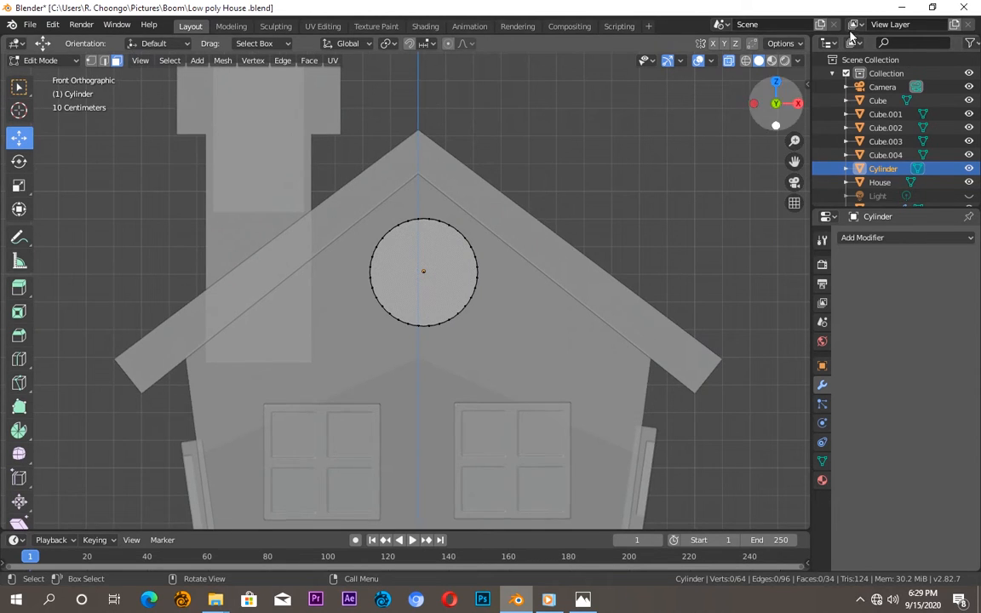
left_click(729, 61)
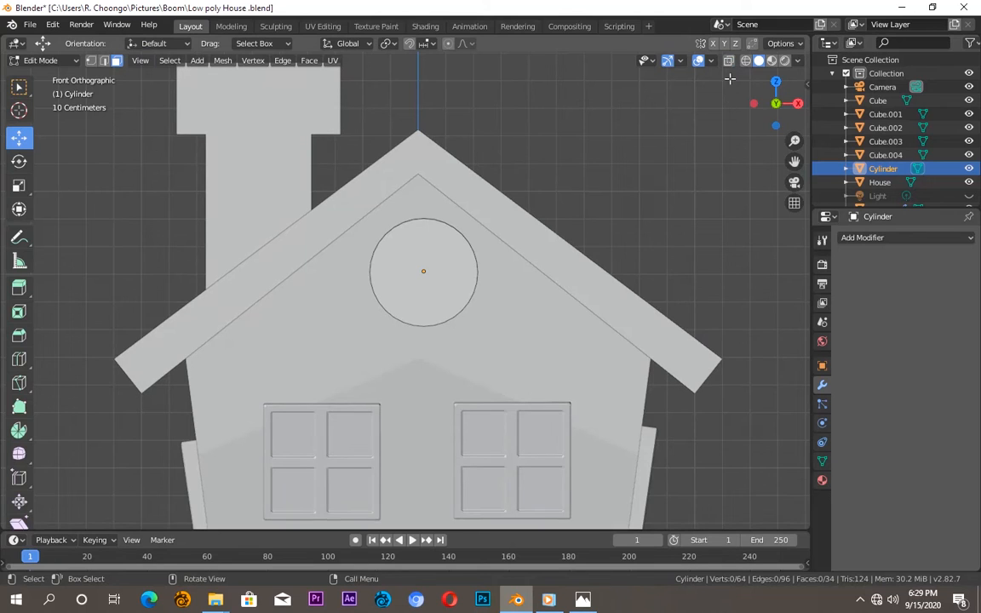
left_click(413, 255)
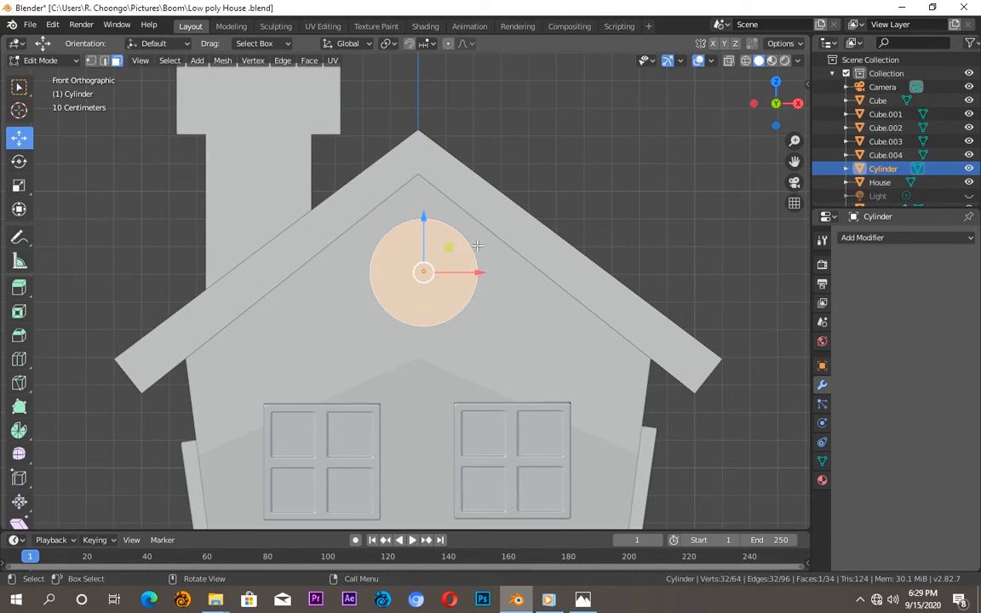
scroll(434, 254, "up", 4)
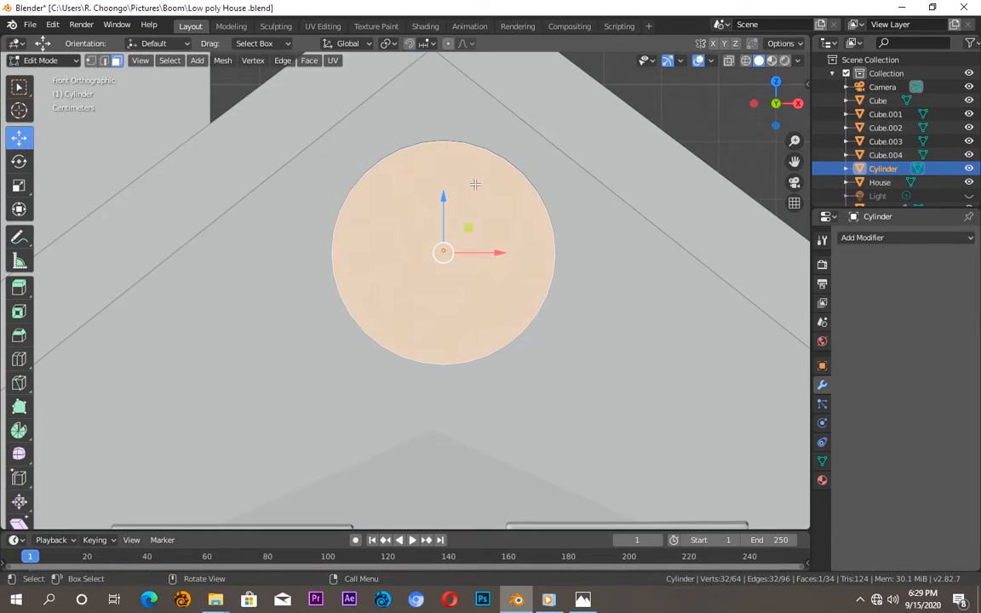
key("i")
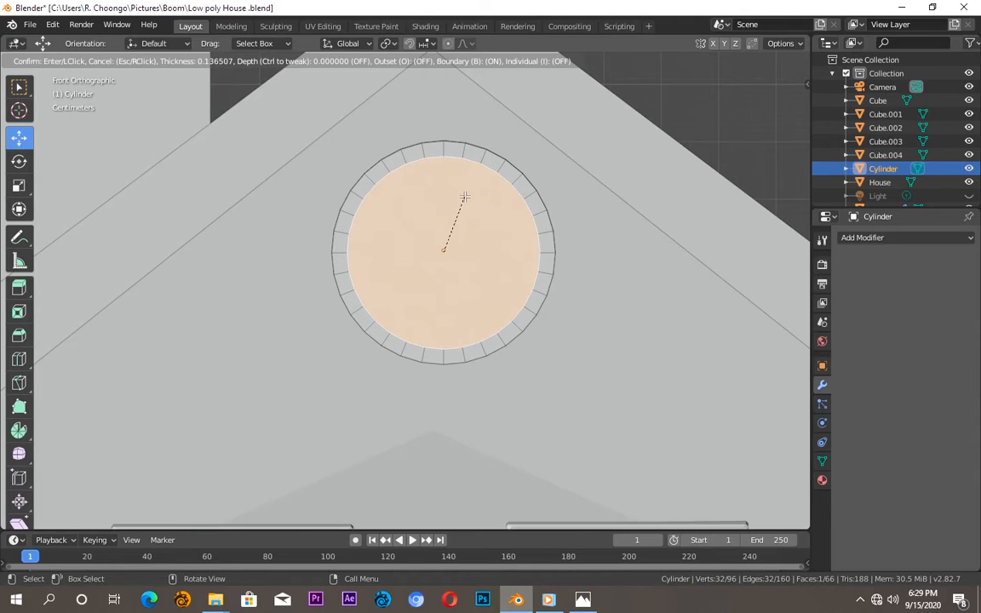
left_click(465, 197)
Extrude the inset face about 0.026 m inward to recess the round window's pane
key("KP_3")
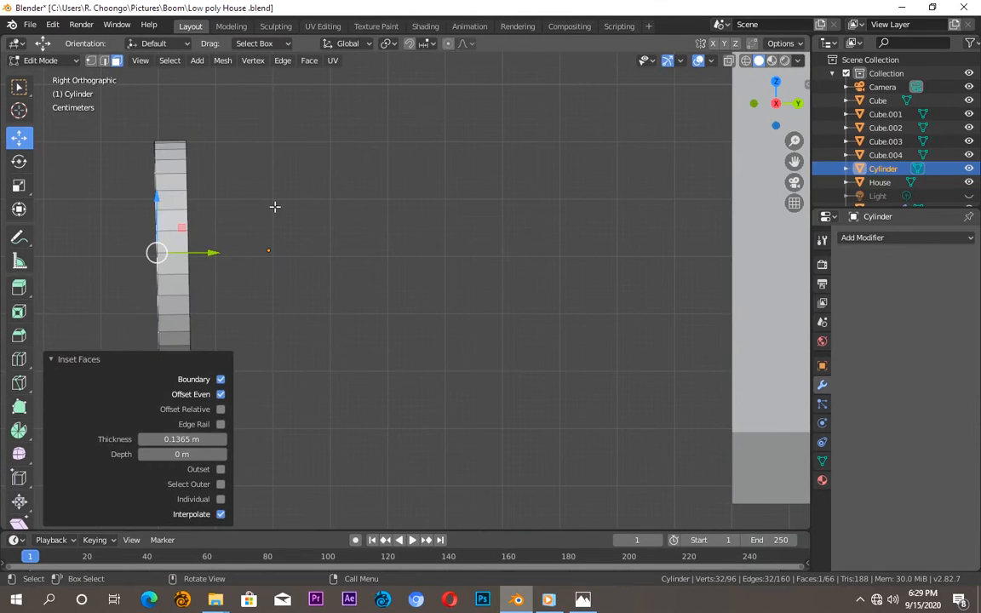
key("e")
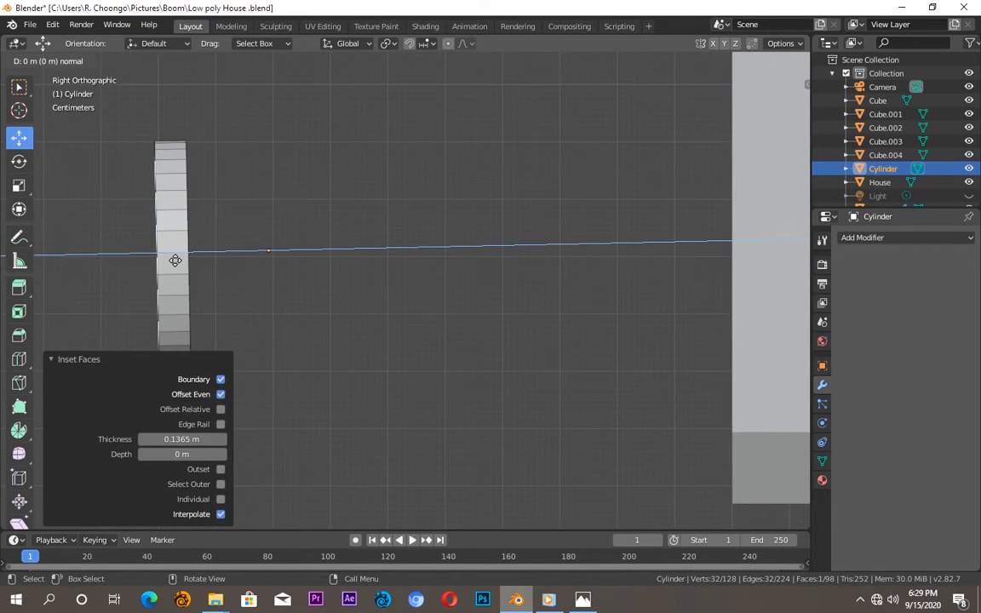
left_click(190, 262)
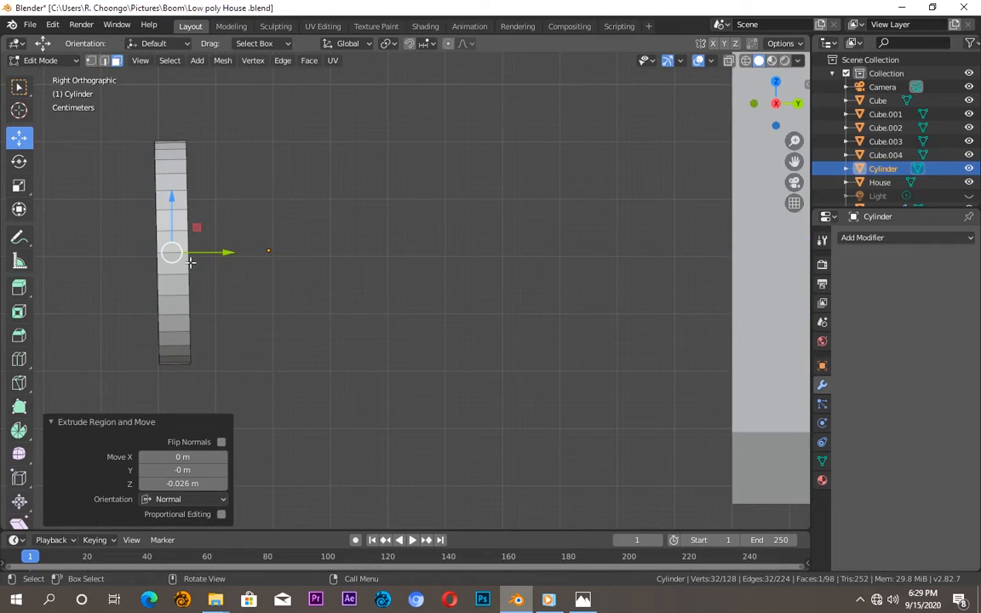
With see-through display on, bevel all edges of the disc with a 0.0136 m offset and one segment
left_click(728, 63)
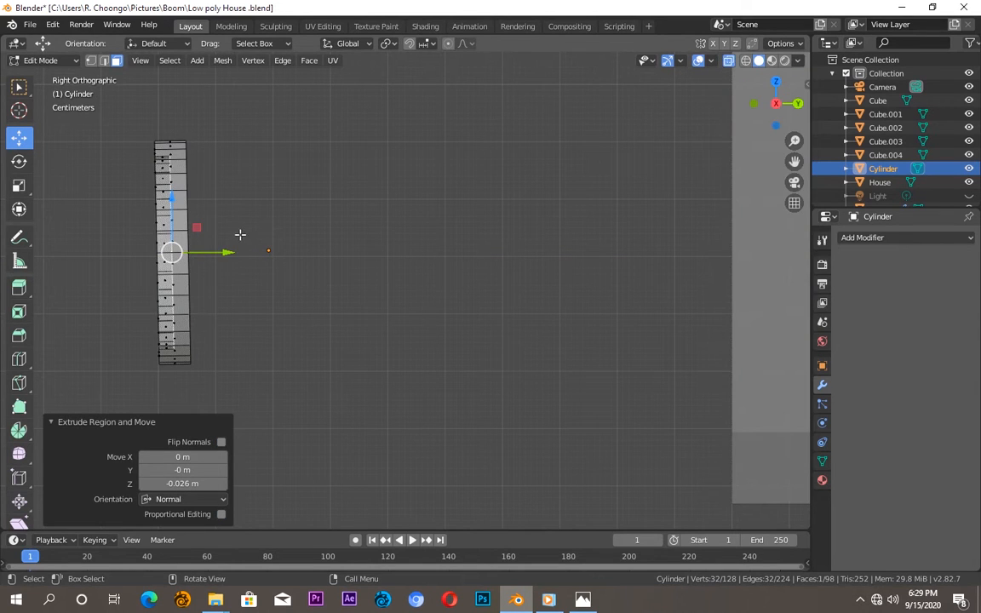
left_click_drag(222, 255, 267, 252)
left_click(150, 153)
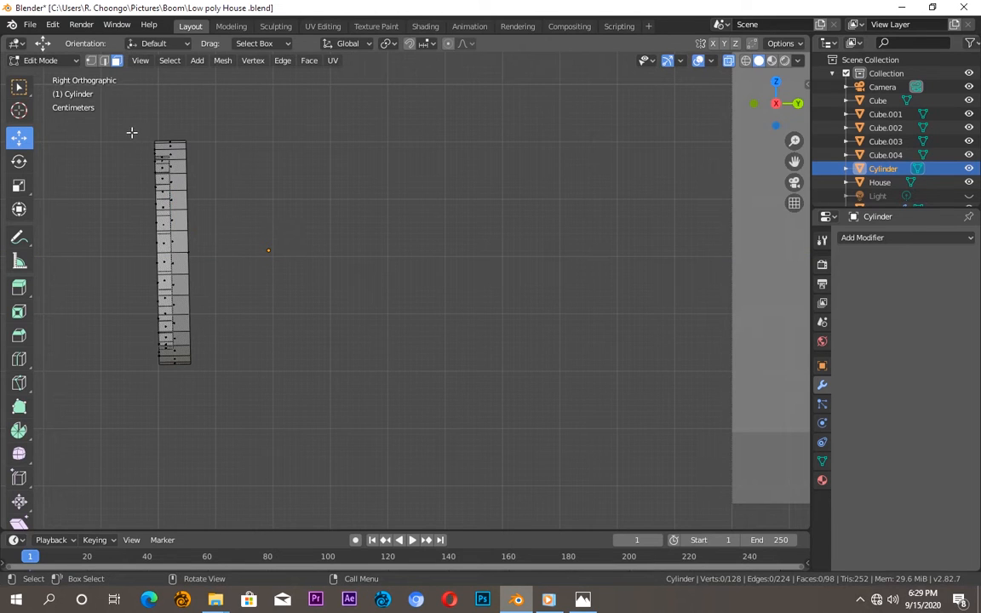
left_click_drag(147, 172, 196, 189)
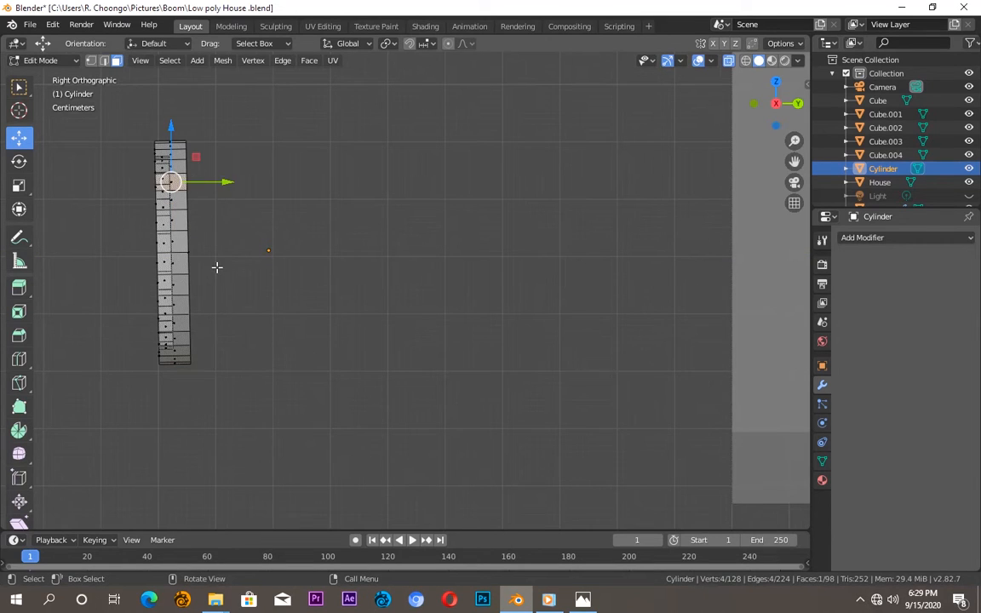
key("a")
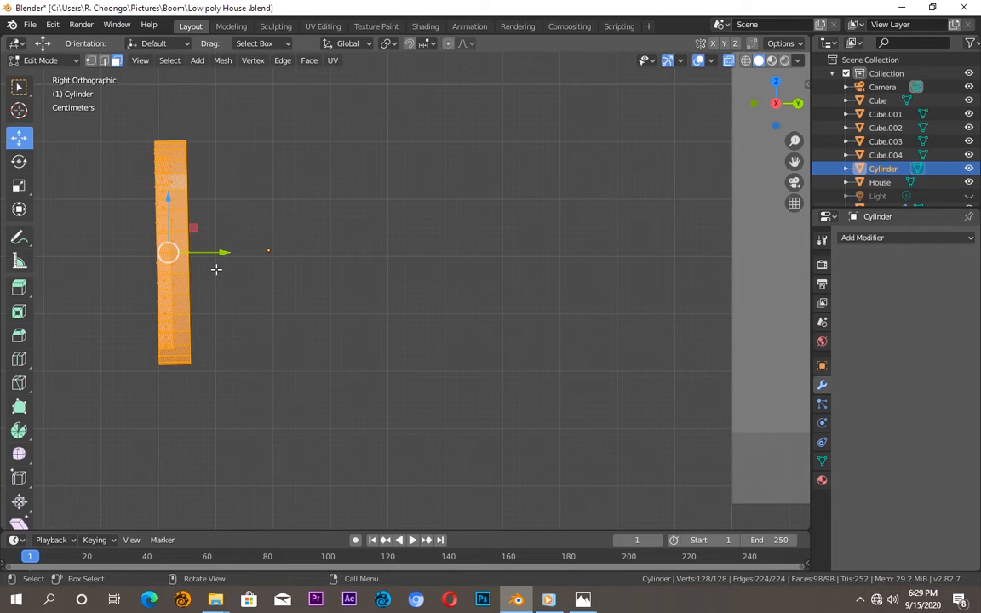
key("ctrl")
key("ctrl+b")
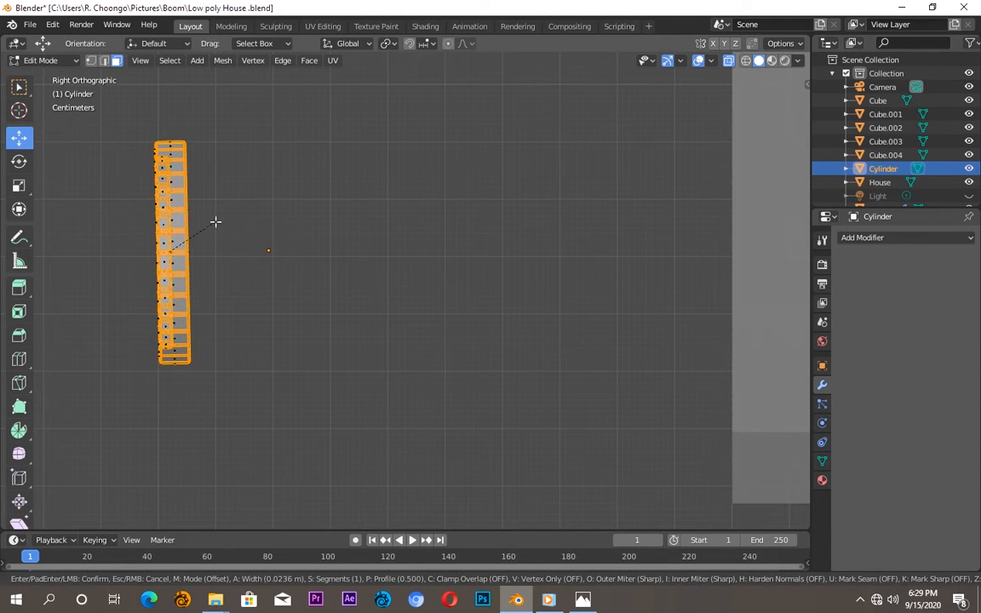
left_click(216, 222)
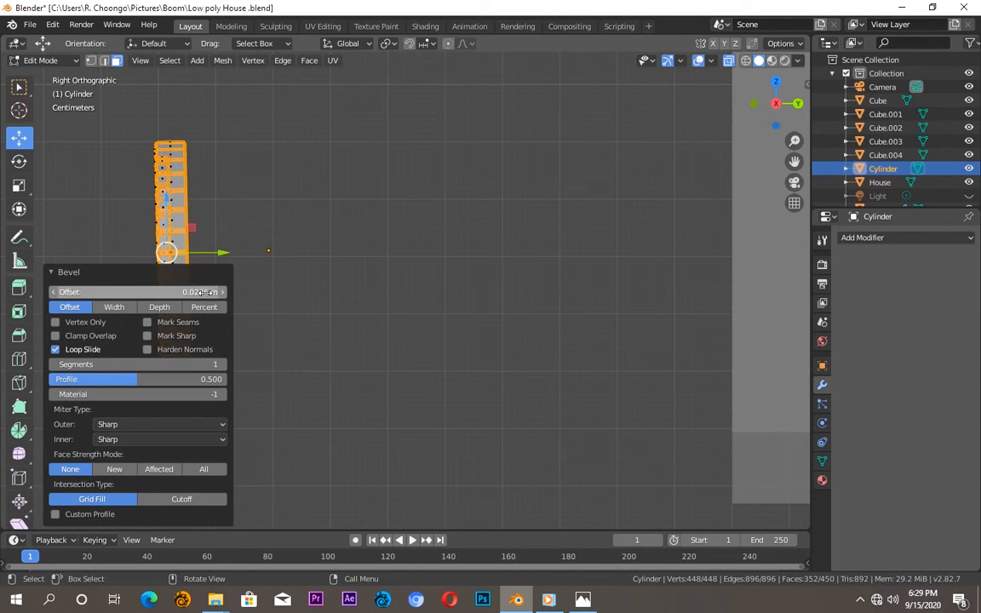
left_click_drag(194, 292, 171, 292)
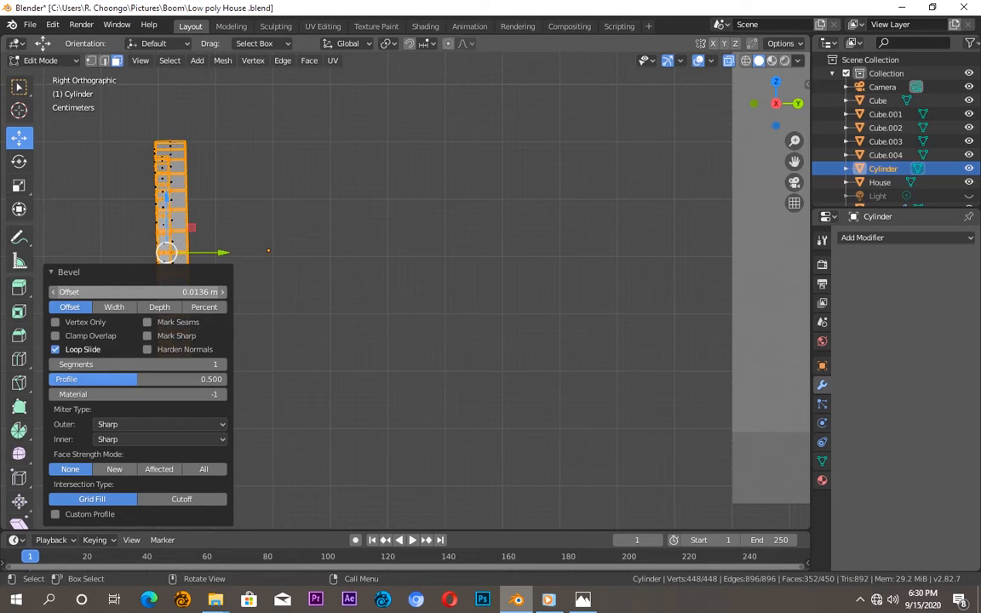
left_click(226, 273)
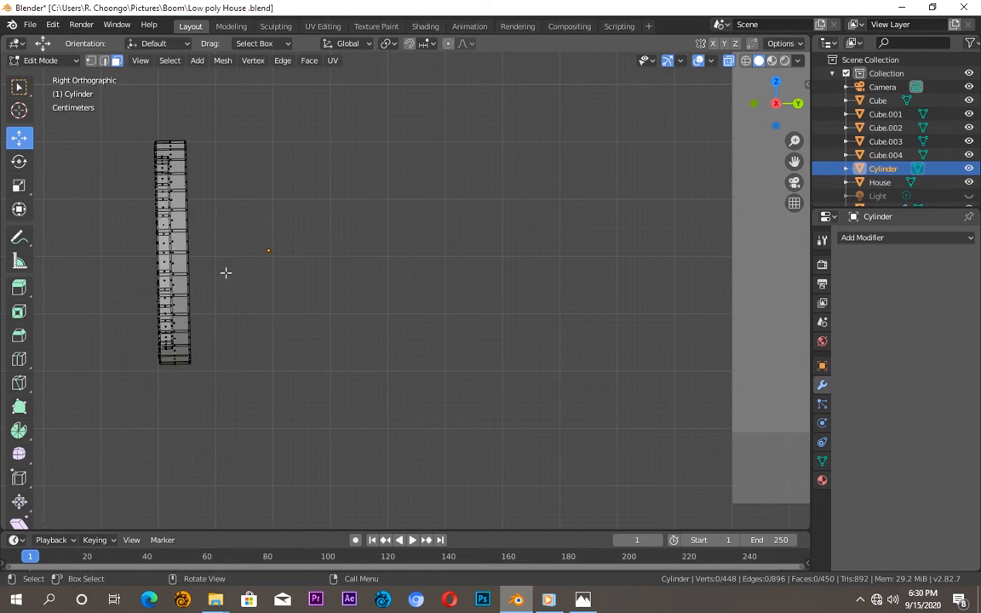
Move the disc's entire mesh along Y toward the house onto the object's origin, and return to Object Mode
key("alt+z")
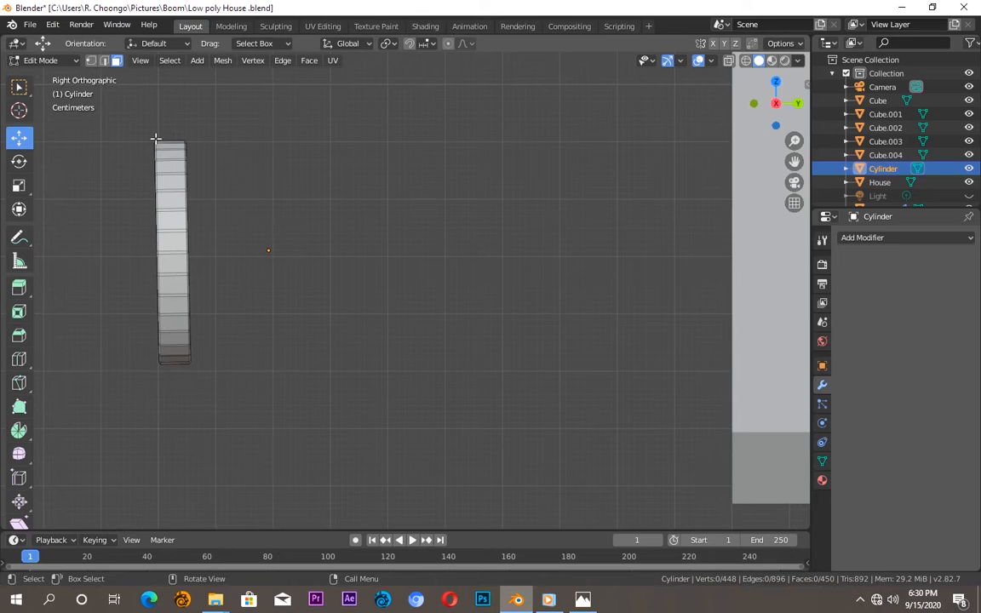
left_click_drag(126, 109, 249, 519)
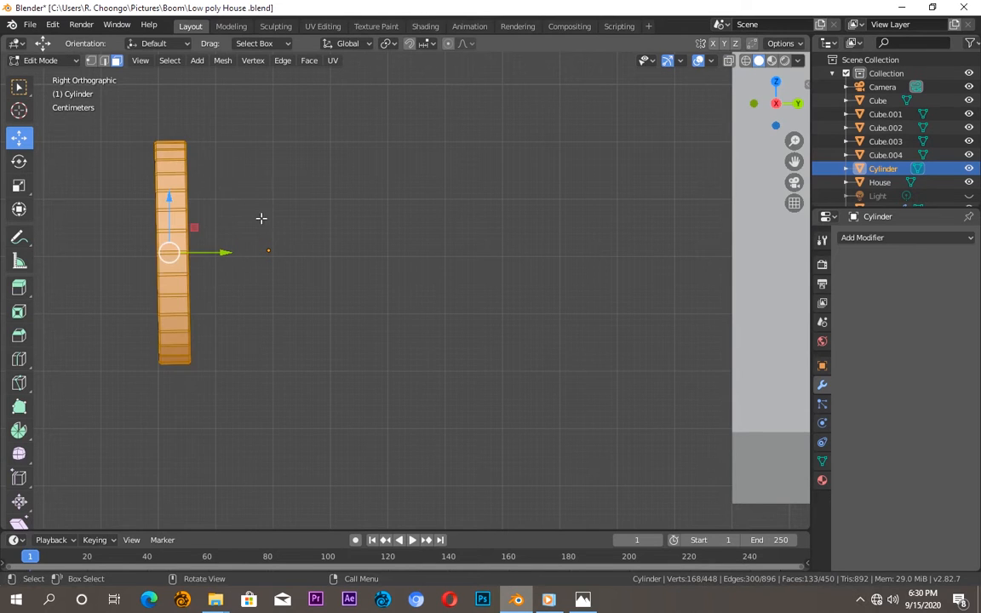
left_click(729, 59)
left_click_drag(147, 125, 258, 446)
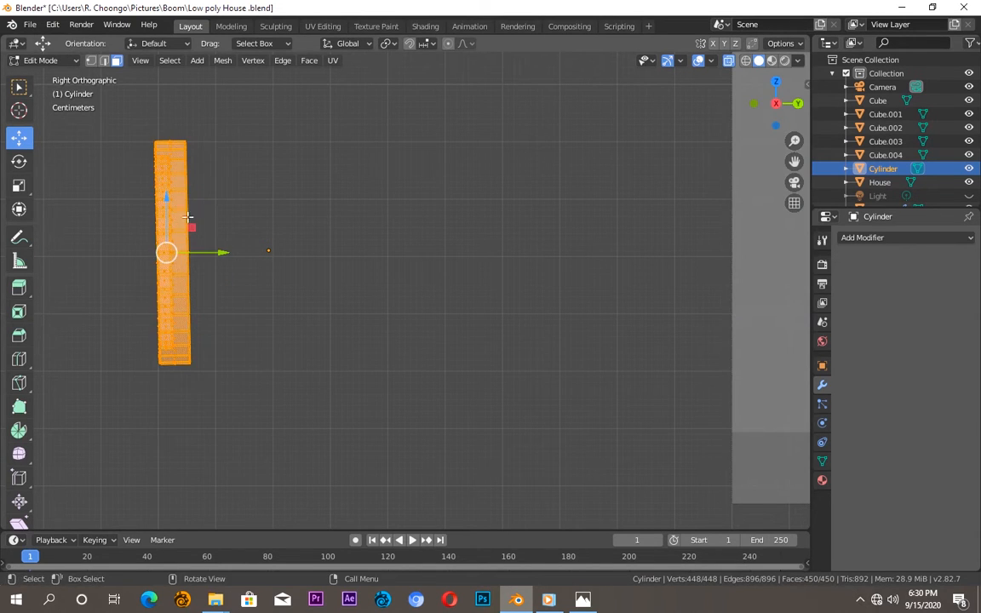
left_click_drag(222, 252, 319, 247)
left_click(281, 240)
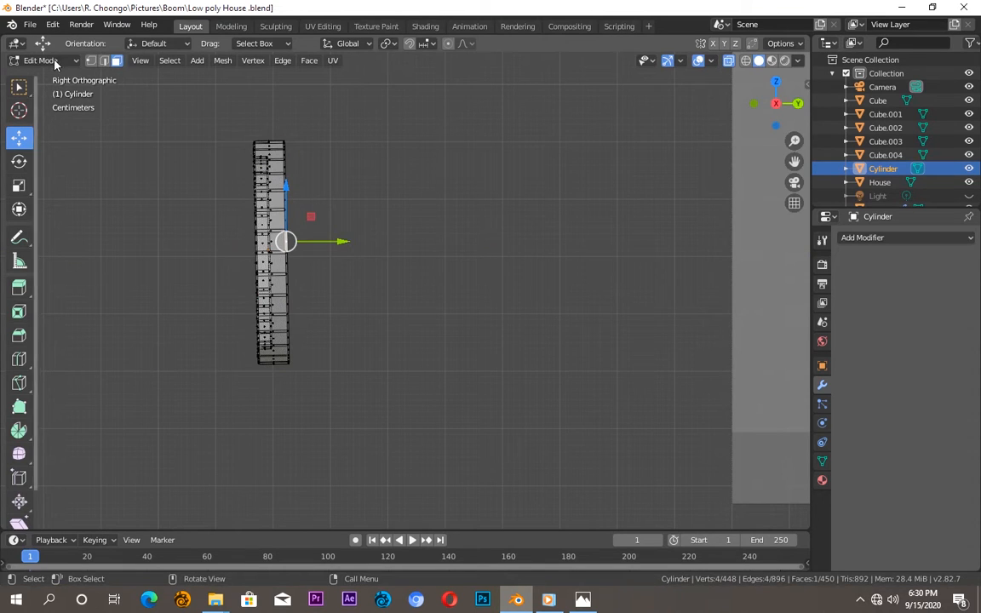
key("Tab")
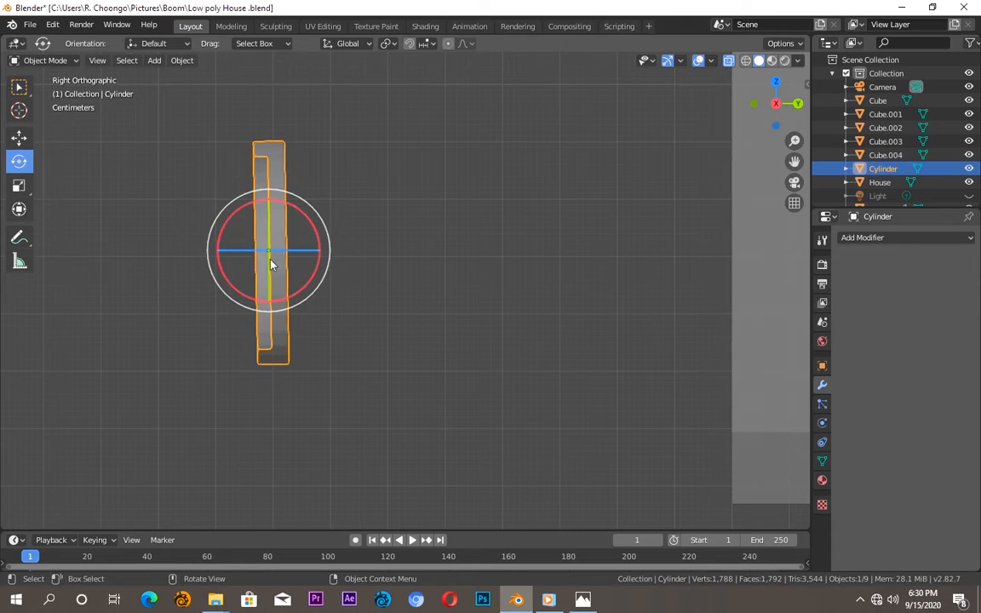
Move the round window about 0.95 m along Y in total, under the roof overhang to the front gable wall
left_click_drag(323, 253, 783, 273)
scroll(751, 257, "down", 5)
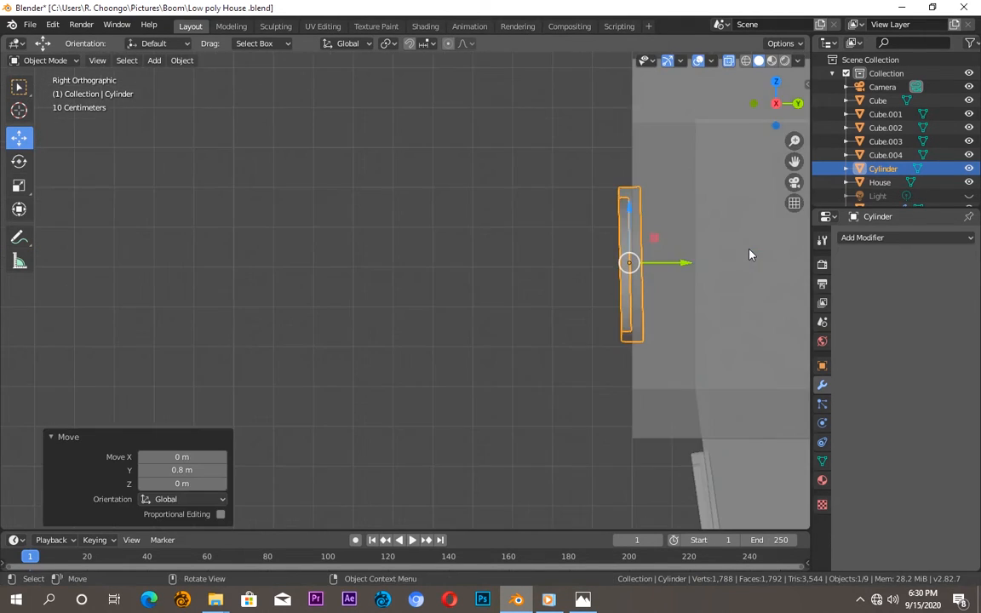
left_click_drag(587, 278, 622, 276)
scroll(597, 262, "up", 4)
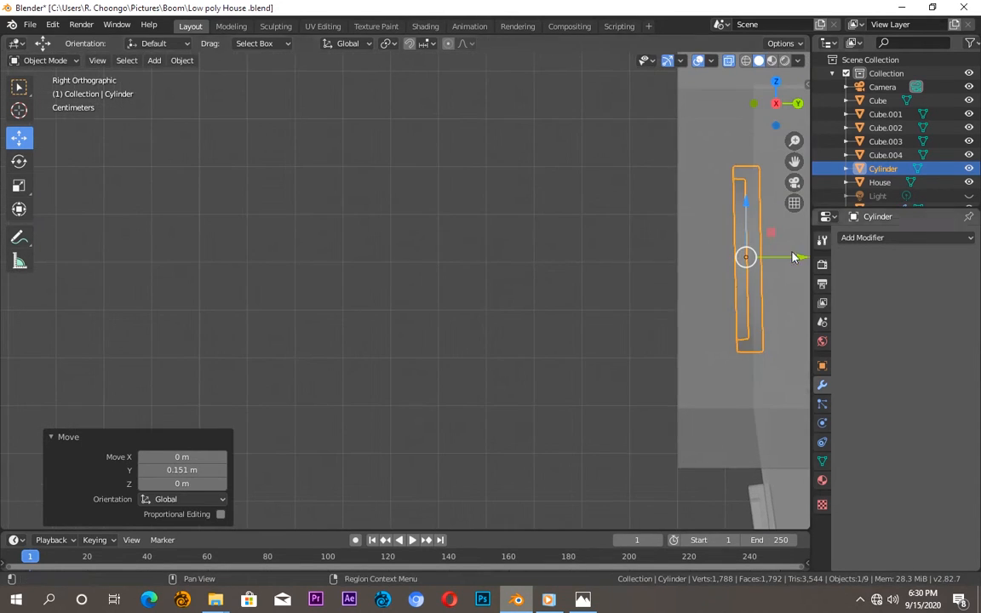
key("KP_Decimal")
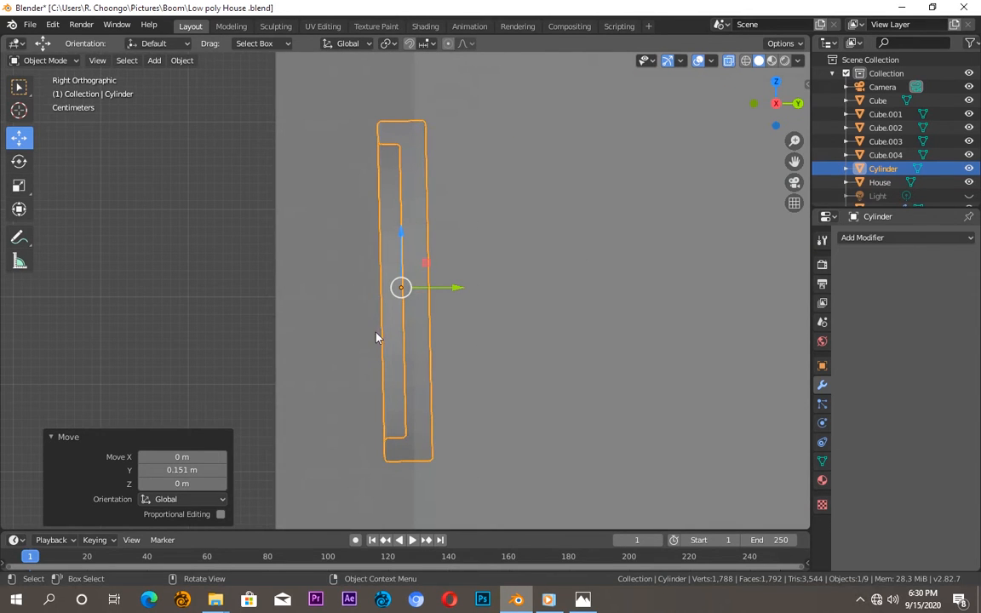
Rotate the round window about -0.77° around X to straighten it, and shift it about 0.004 m along Y into the gable wall
left_click(19, 161)
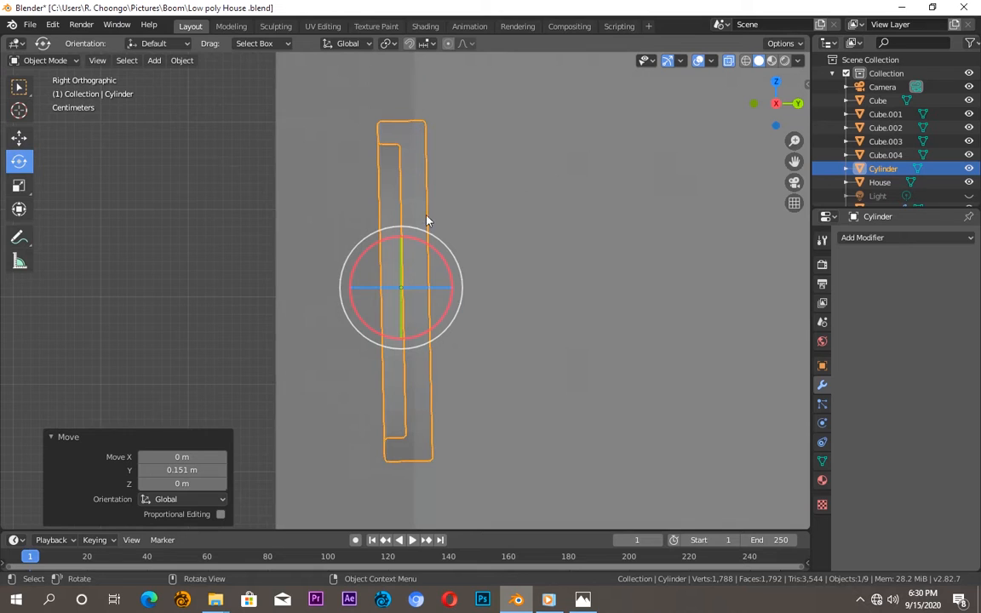
left_click_drag(430, 248, 424, 247)
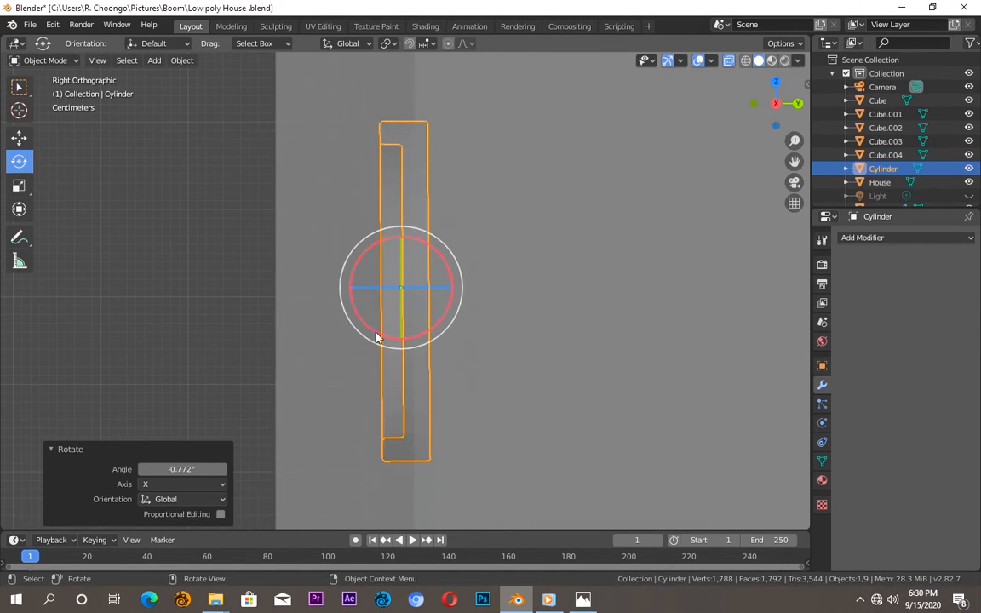
left_click(19, 137)
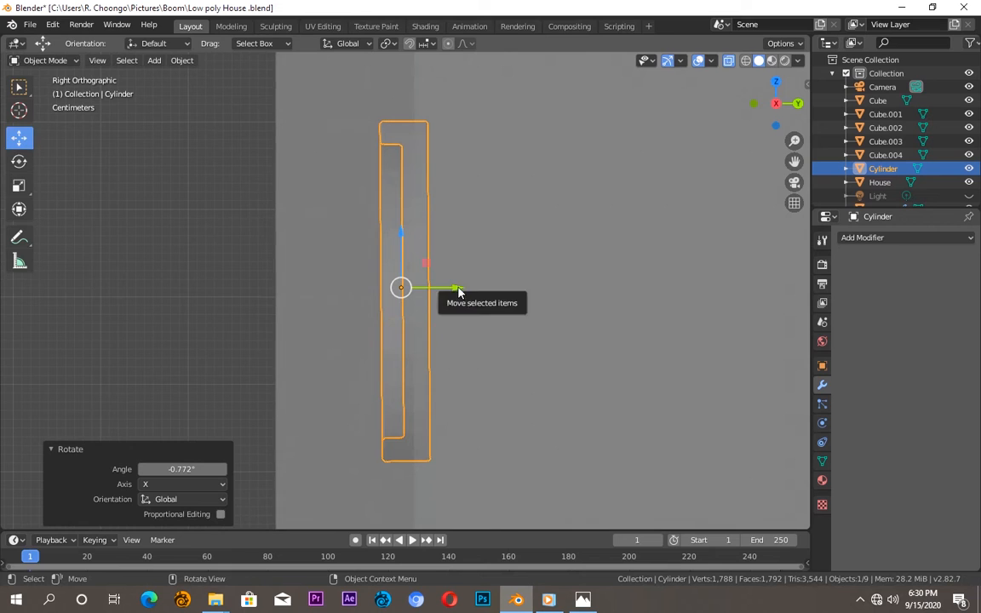
left_click_drag(461, 293, 461, 287)
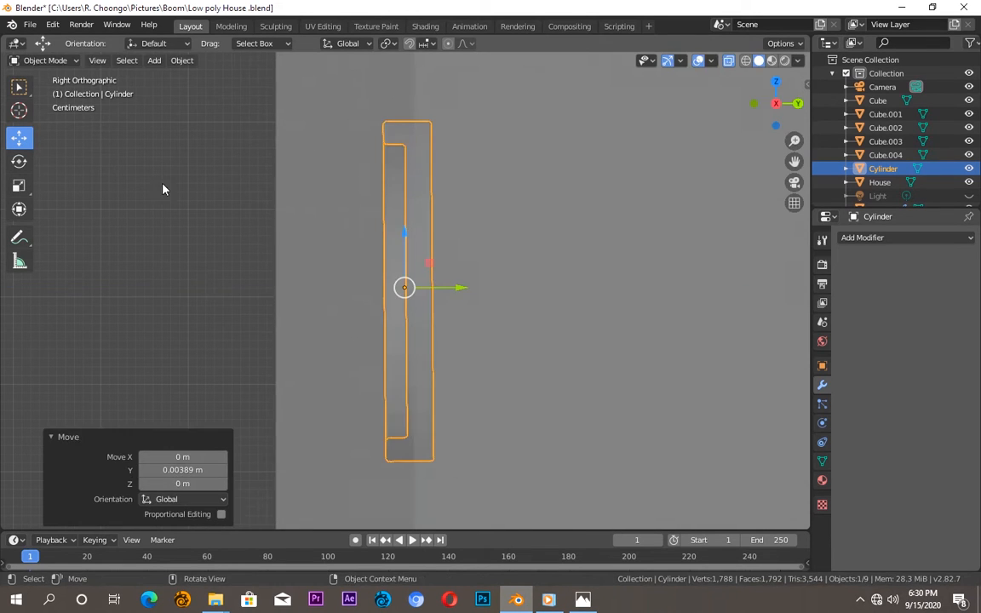
left_click(161, 184)
With see-through display off, in front view, lower the round window slightly and shift it about -0.0121 m in X to centre it under the roof peak
scroll(626, 188, "down", 5)
scroll(626, 193, "down", 2)
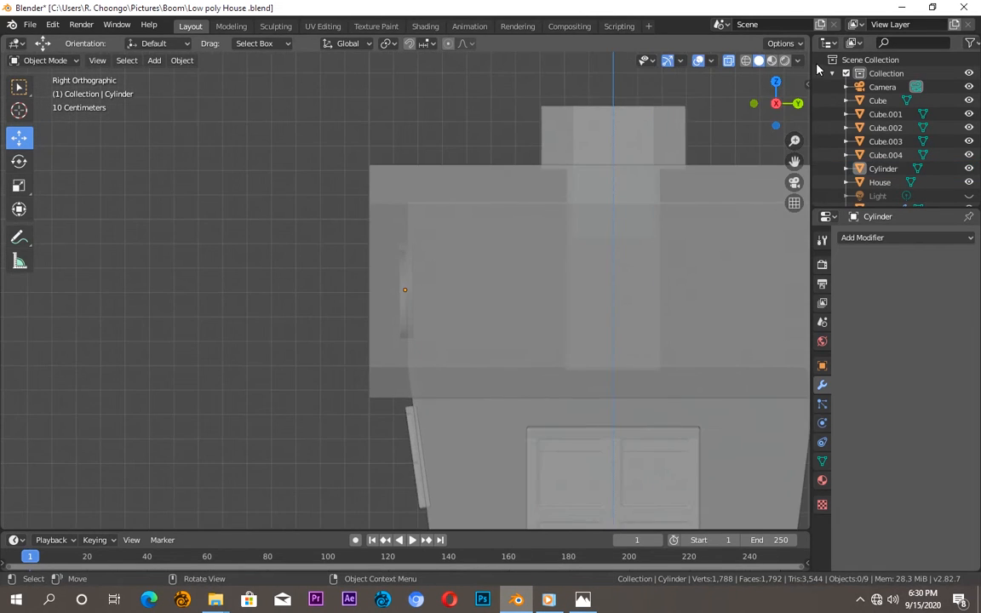
left_click(728, 60)
scroll(545, 256, "down", 5)
middle_click_drag(579, 273, 136, 285)
left_click_drag(794, 109, 756, 101)
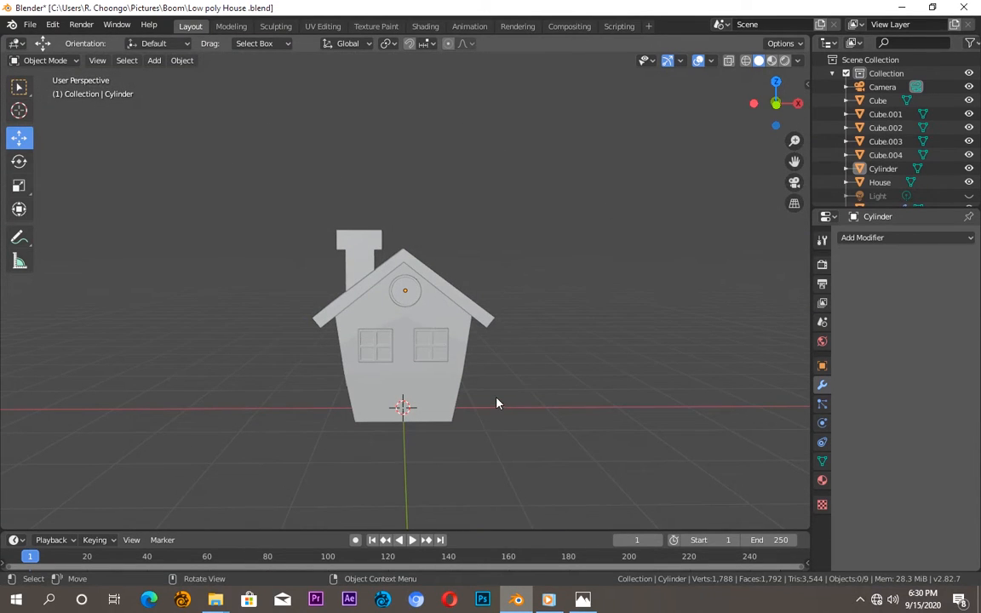
key("KP_3")
key("KP_1")
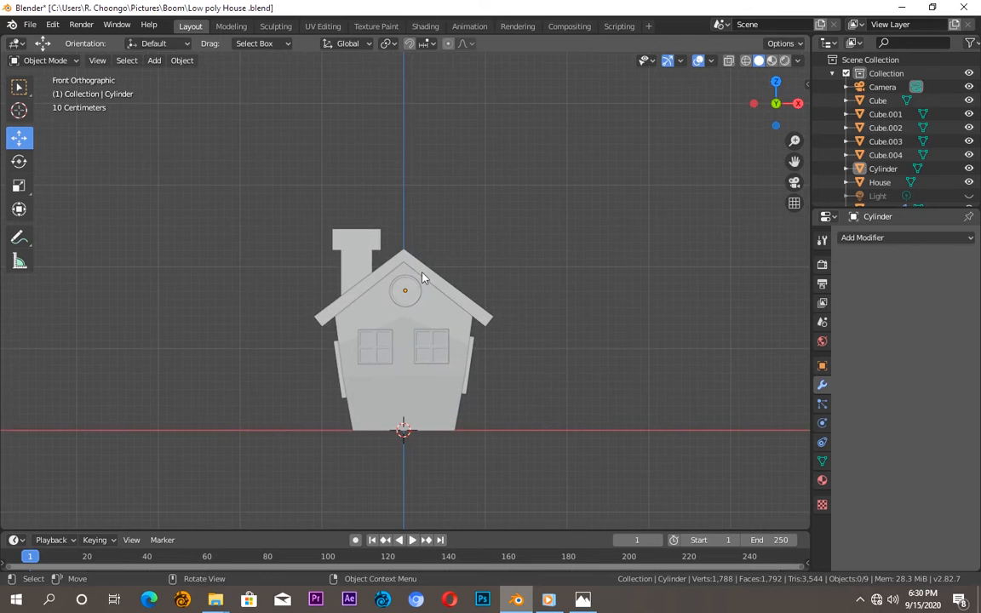
left_click(407, 294)
scroll(418, 235, "up", 4)
left_click_drag(409, 240, 409, 249)
left_click_drag(449, 302, 442, 298)
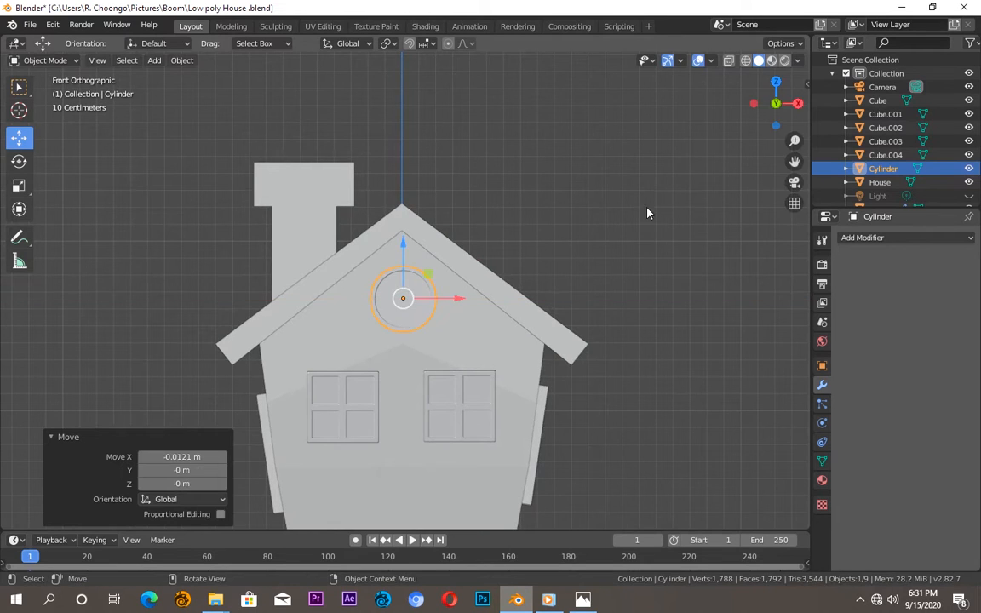
left_click(647, 212)
scroll(411, 394, "down", 4)
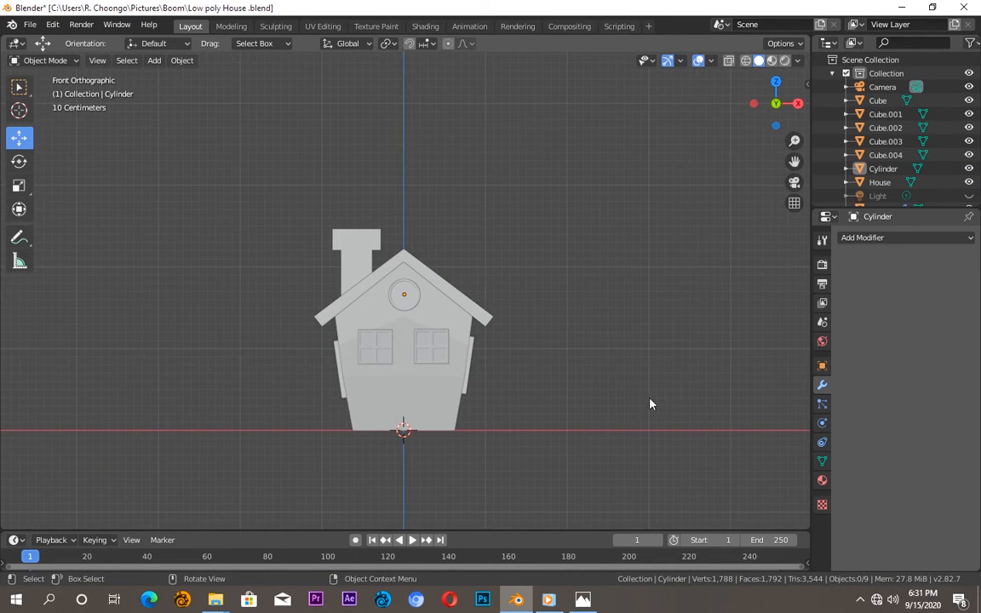
Save the house file, check the four-houses reference picture in Photos, and return to Blender
key("ctrl+s")
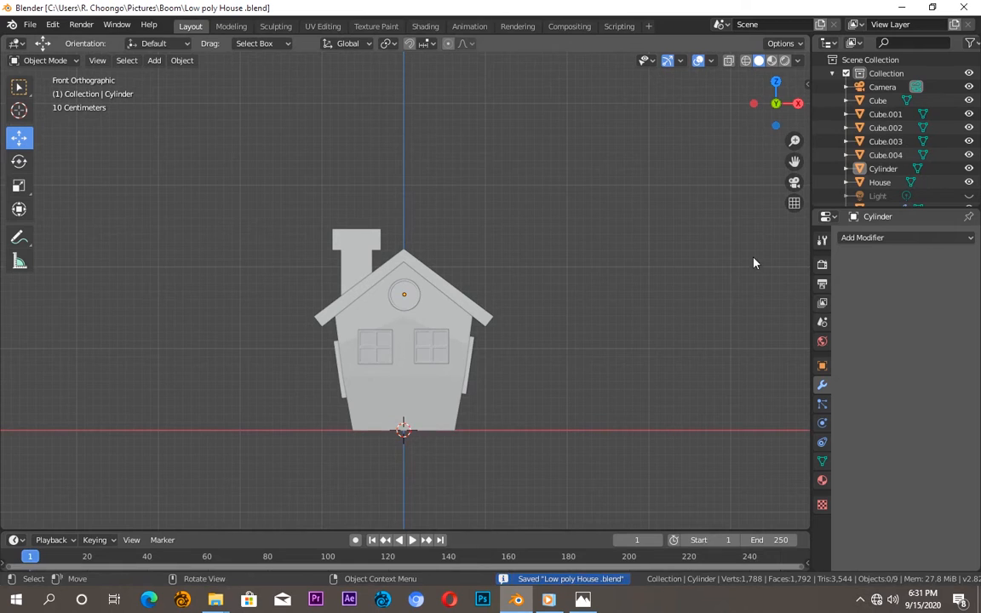
mouse_move(583, 605)
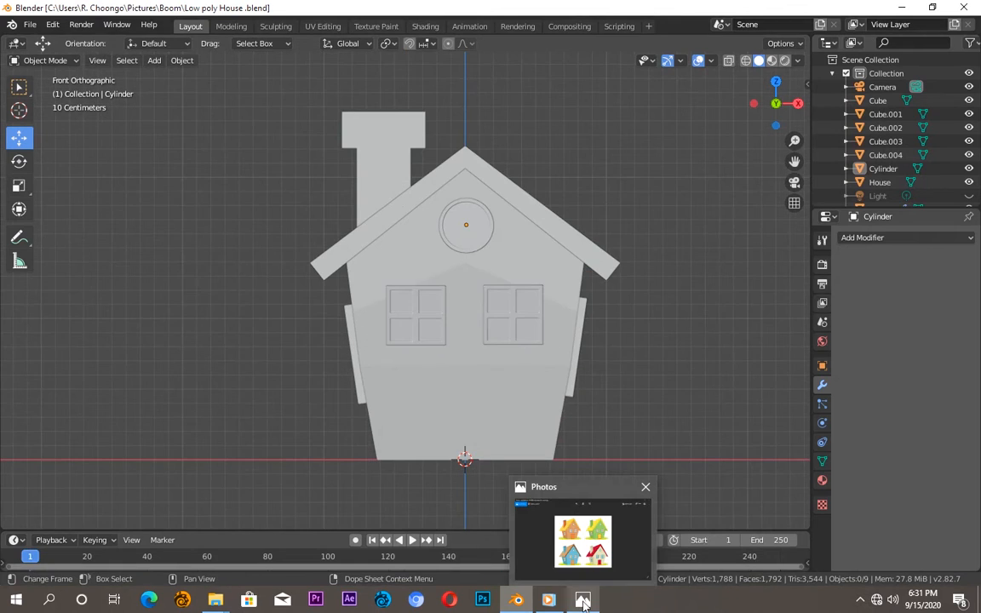
left_click(583, 541)
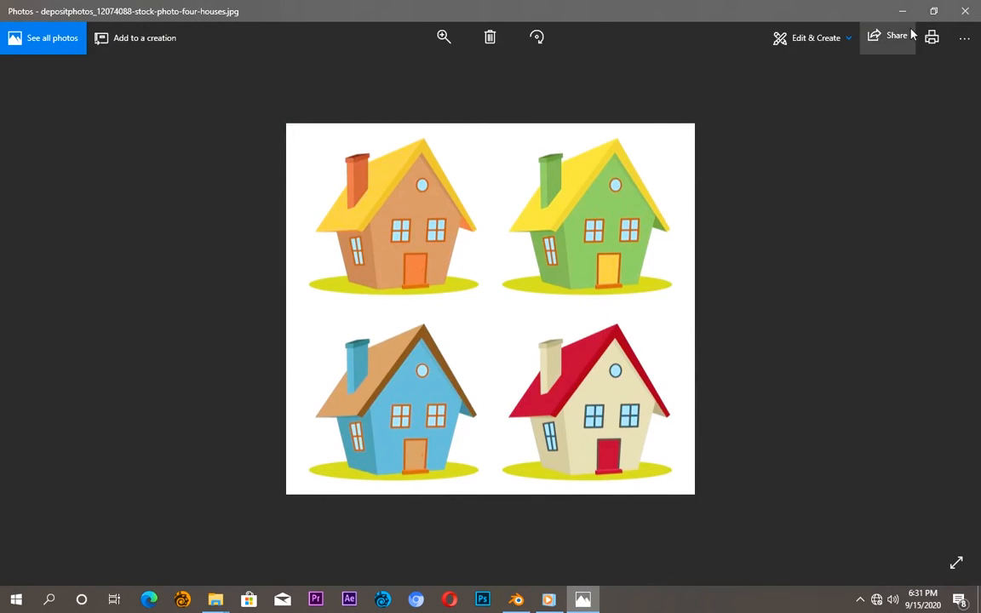
left_click(515, 601)
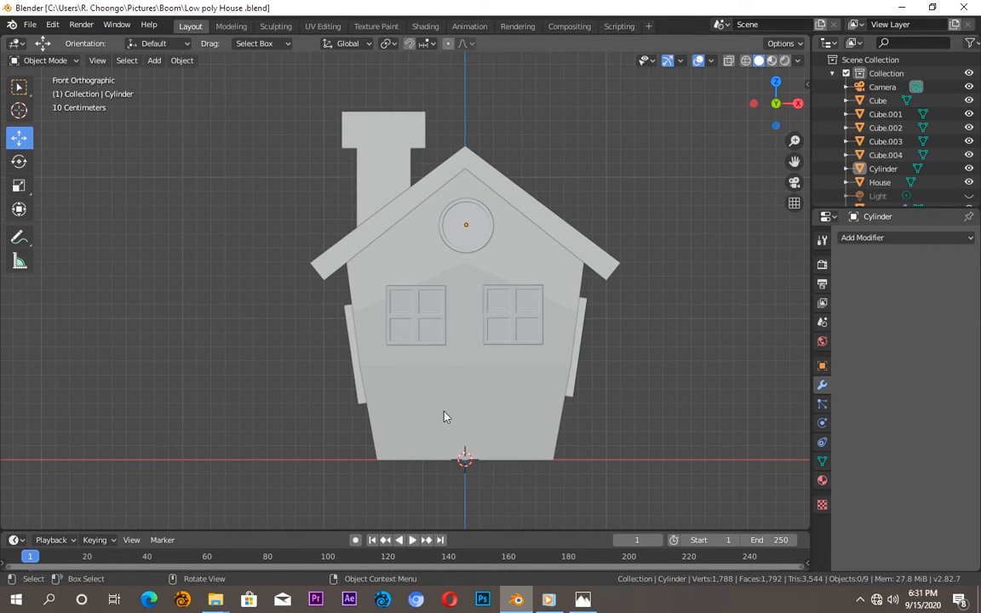
Add a cube for the front door, scale it uniformly to 0.245 and raise it about 0.236 m to stand on the ground line
key("shift+a")
mouse_move(436, 330)
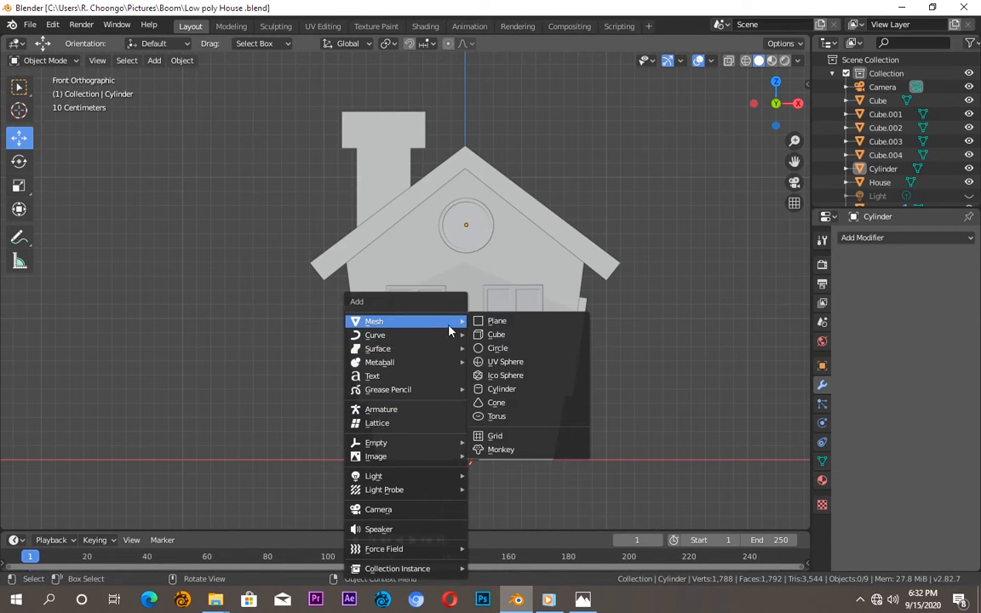
left_click(520, 336)
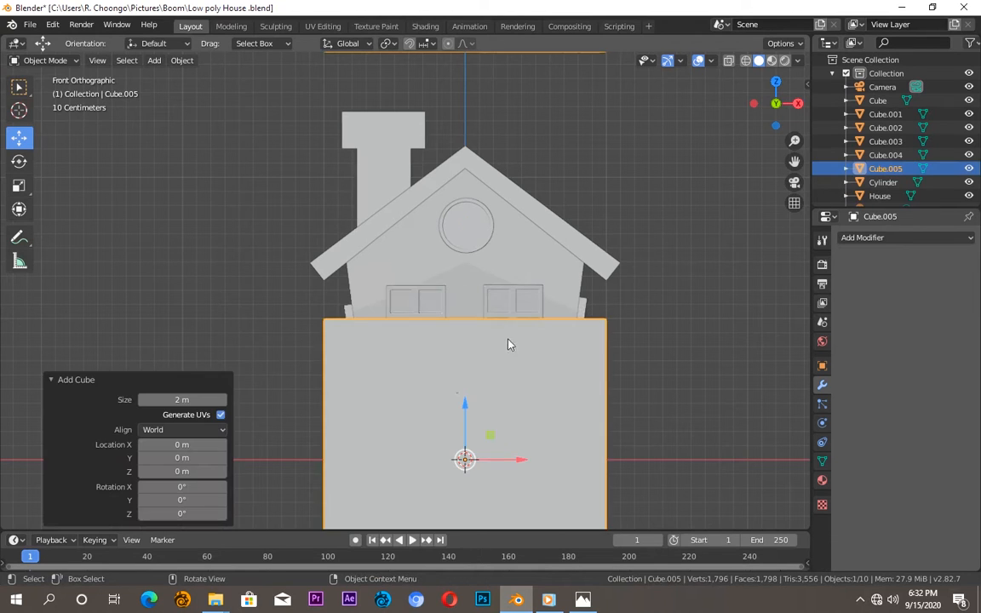
key("s")
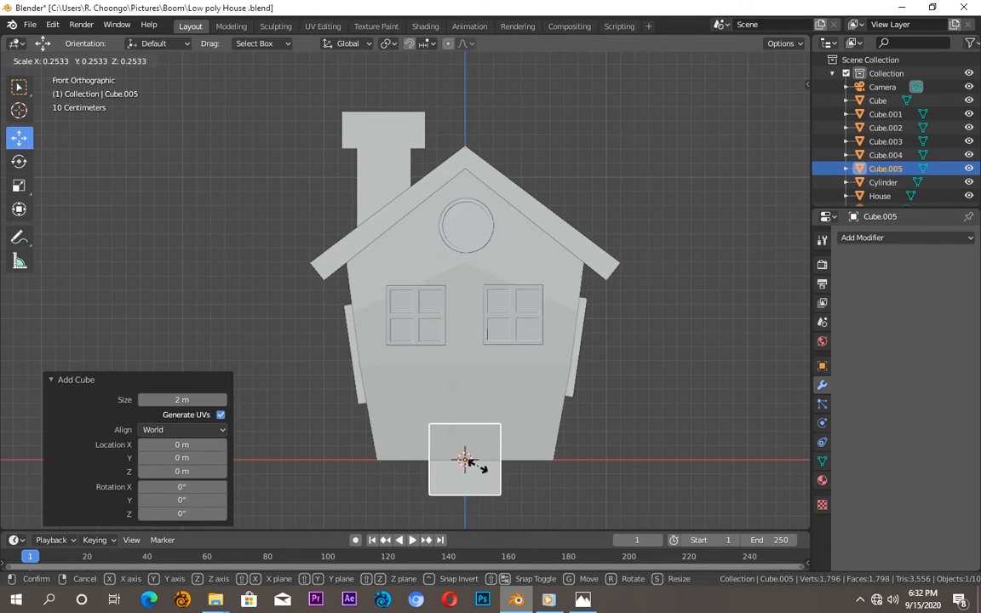
left_click(466, 463)
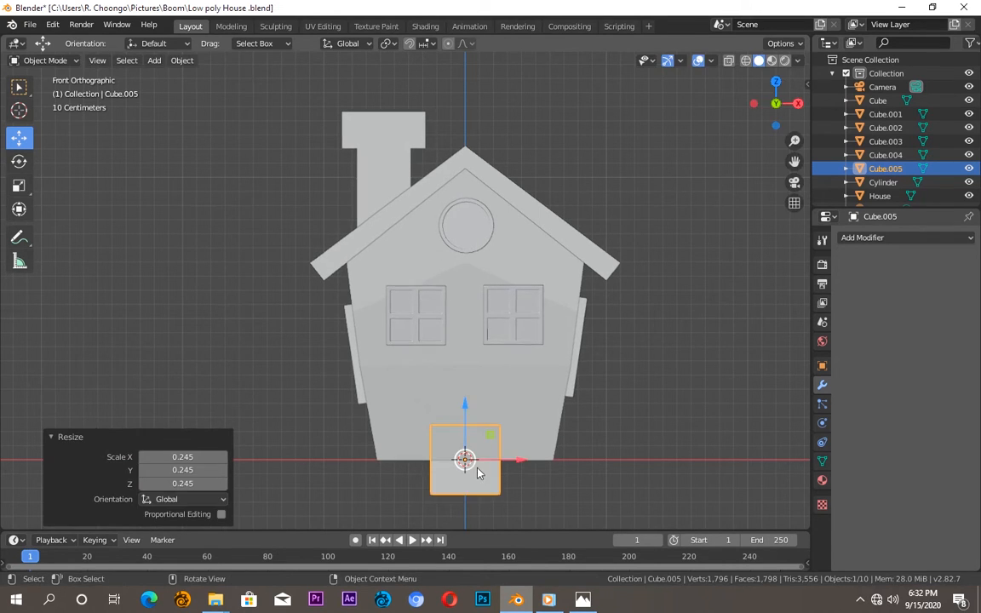
left_click_drag(464, 416, 470, 372)
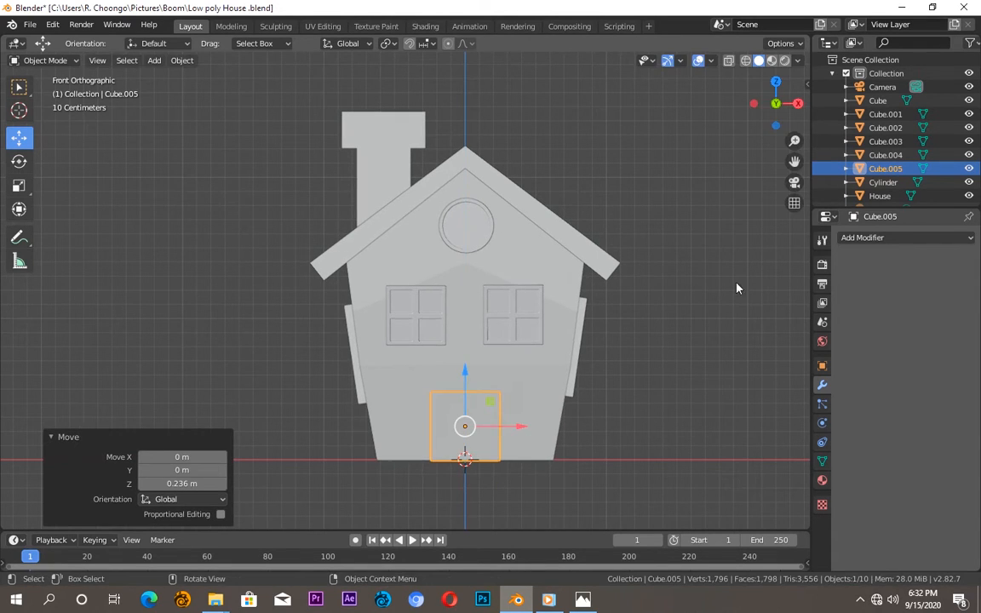
key("KP_3")
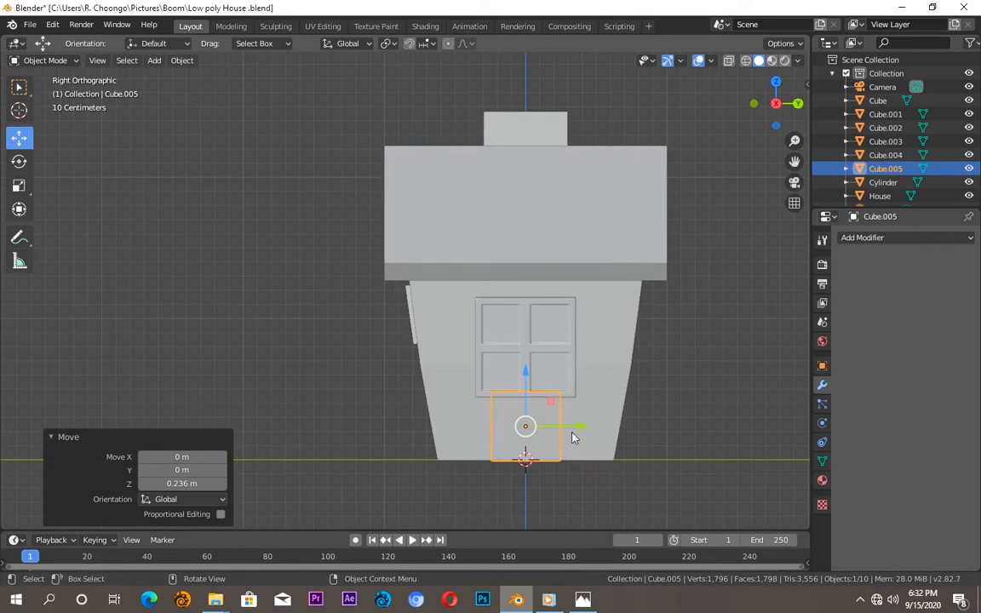
Move the door cube -1.4 m along Y so it stands clear in front of the house, and enter Edit Mode
left_click_drag(578, 428, 366, 439)
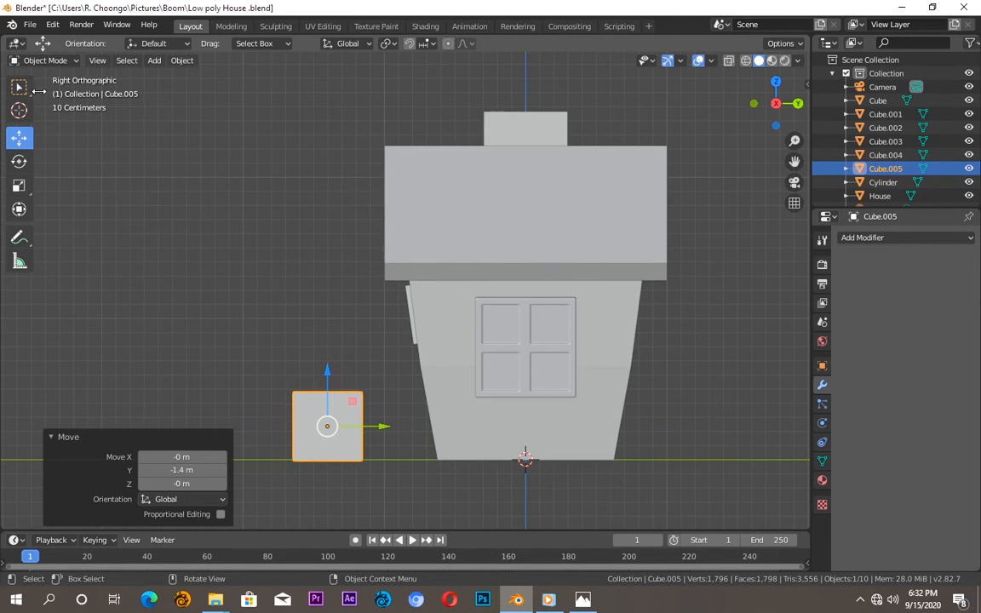
left_click(43, 60)
left_click(38, 90)
With see-through display on, select the cube's house-side face and move it along Y to thin the cube into an upright slab
left_click_drag(355, 361, 368, 329)
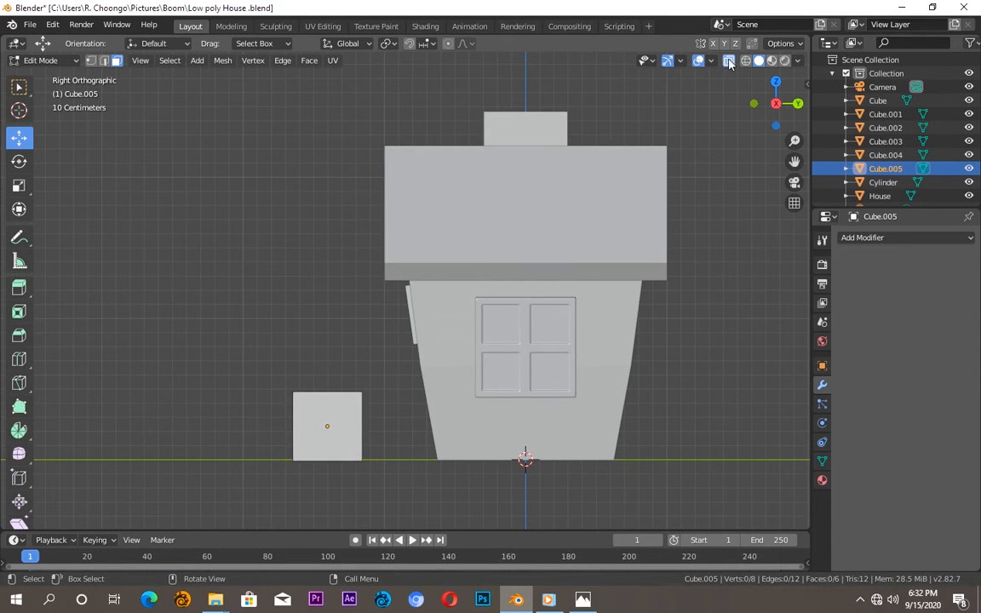
left_click(729, 61)
left_click_drag(350, 366, 372, 517)
left_click_drag(391, 429, 351, 444)
Select the slab's top vertices and raise them 0.14 m along Z to make the door taller
mouse_move(299, 374)
left_mouse_down()
mouse_move(300, 357)
mouse_move(298, 366)
left_mouse_up()
key("ctrl+z")
key("1")
left_click_drag(247, 307, 321, 409)
left_click_drag(298, 349, 299, 331)
scroll(247, 392, "up", 3)
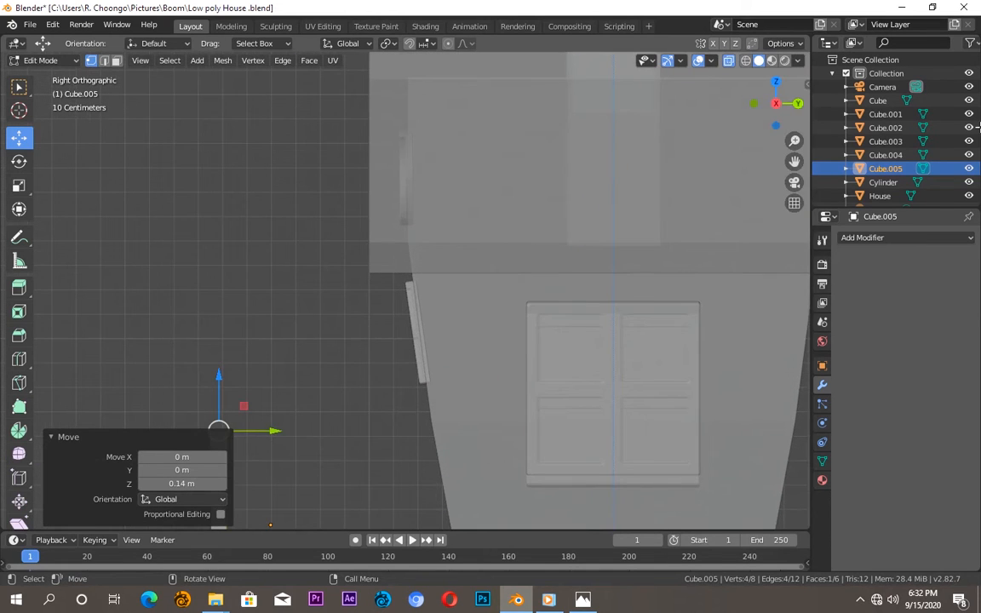
left_click_drag(795, 162, 827, 132)
scroll(424, 282, "up", 2)
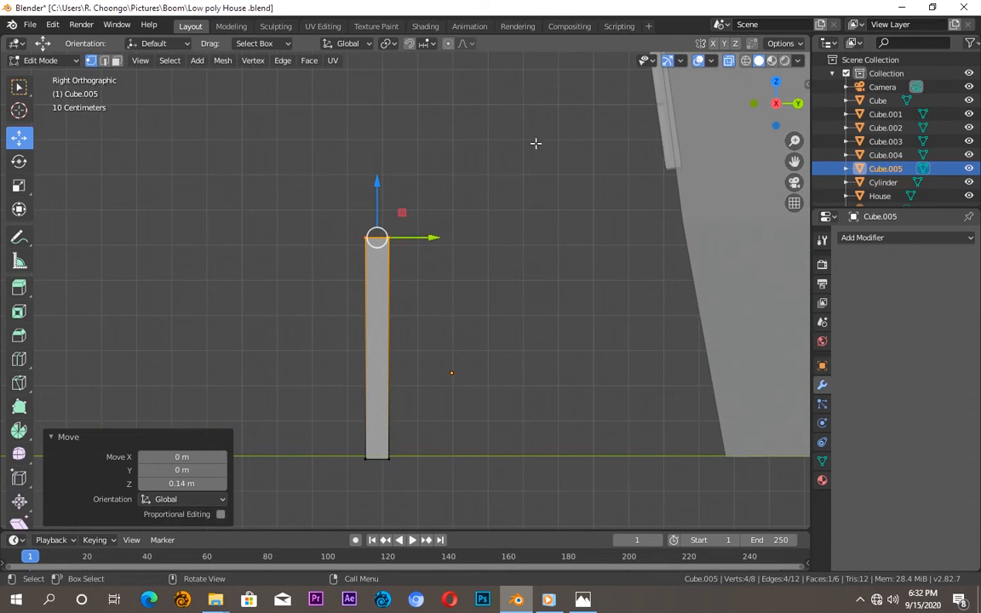
In front view, select the slab's large house-side face and inset it by 0.1045 m for the door frame
key("KP_1")
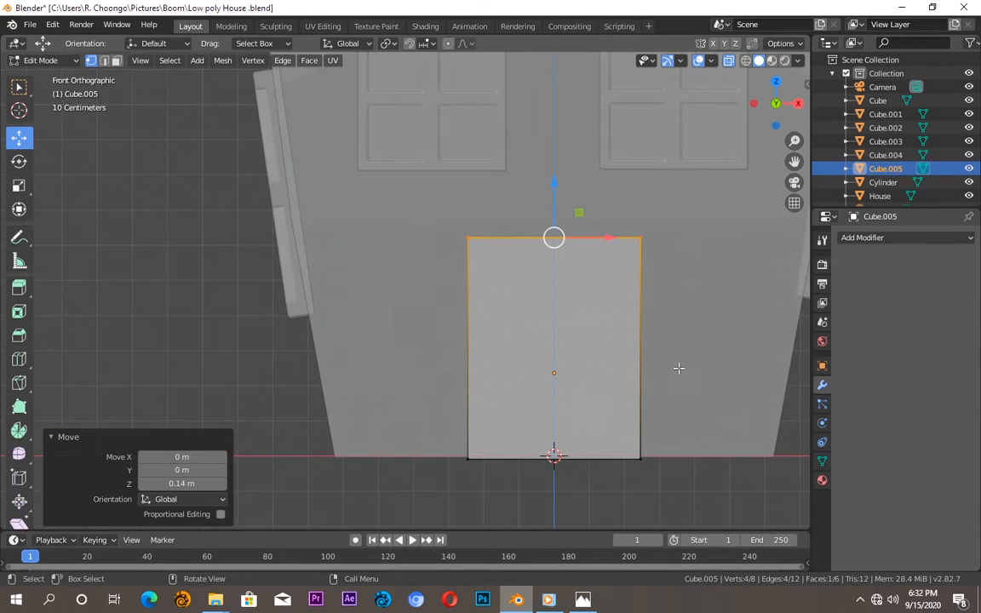
left_click(117, 60)
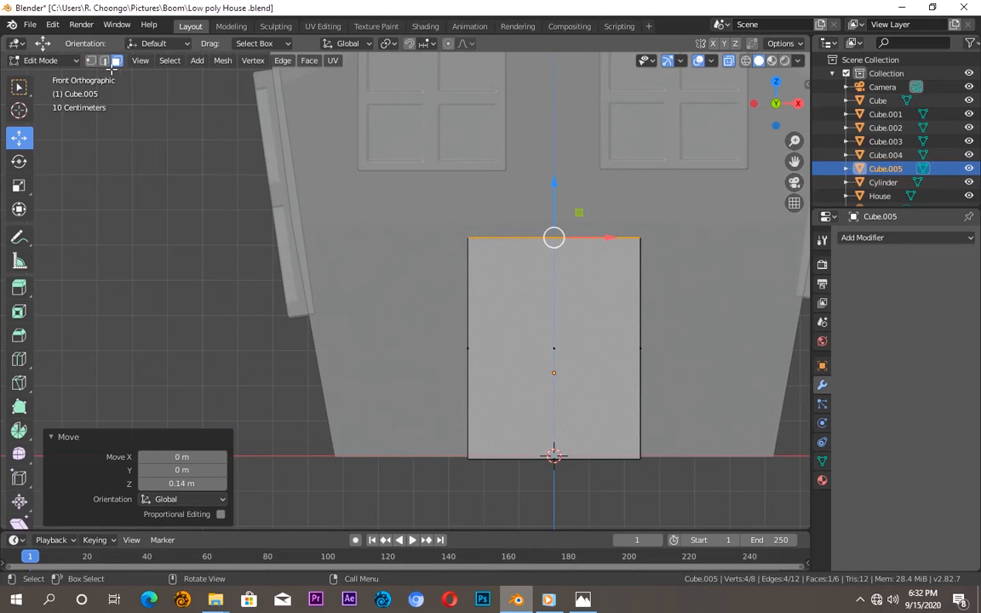
left_click(537, 325)
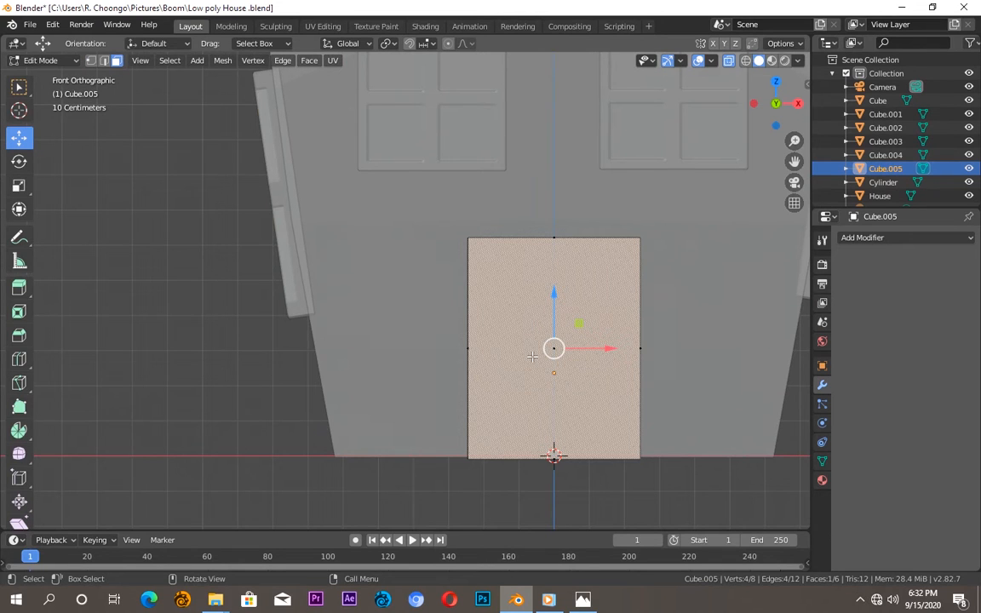
key("i")
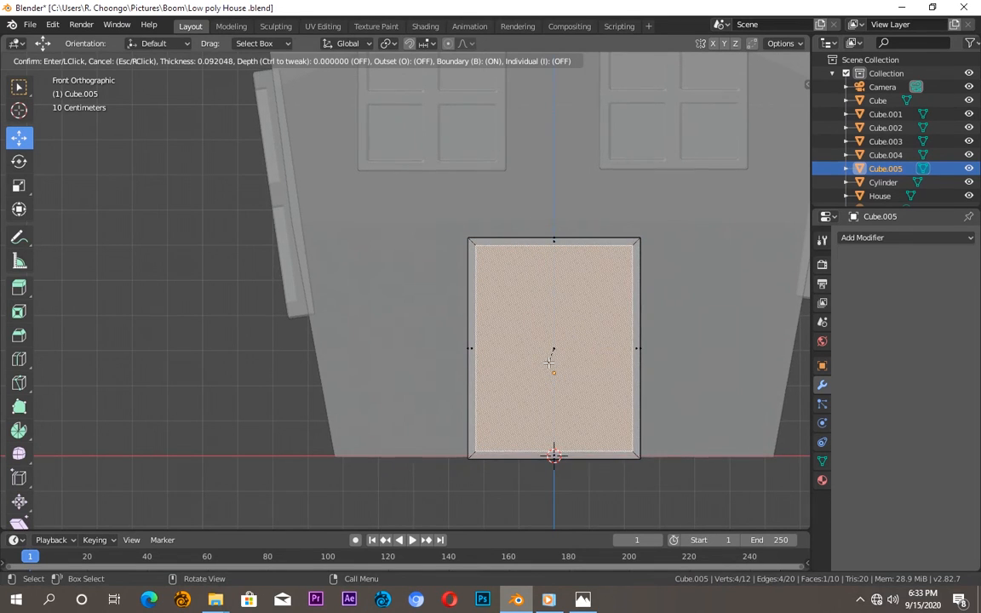
left_click(554, 362)
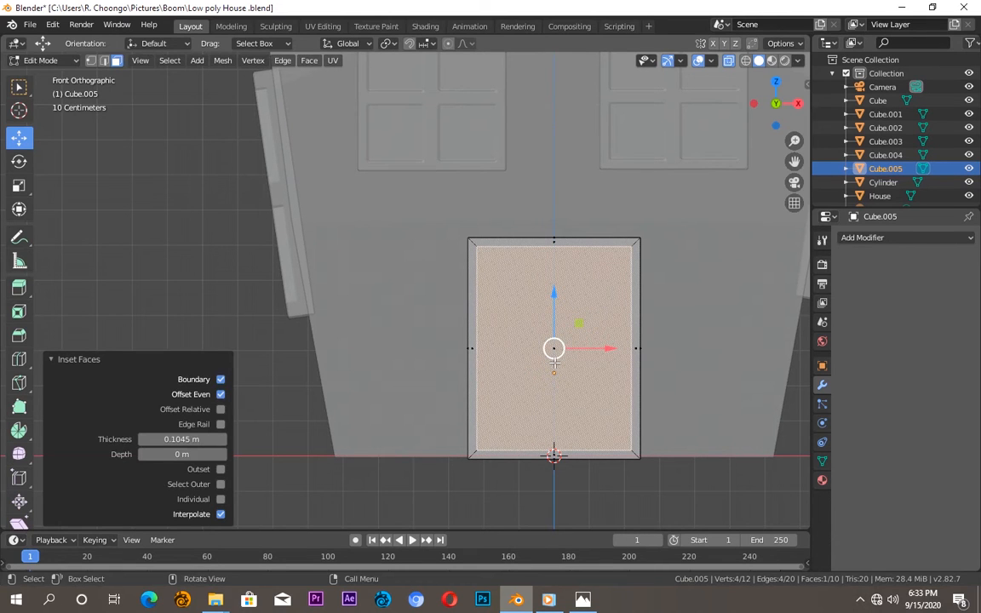
In right view, extrude the inset face -0.031 m into the slab to recess the door panel
key("KP_3")
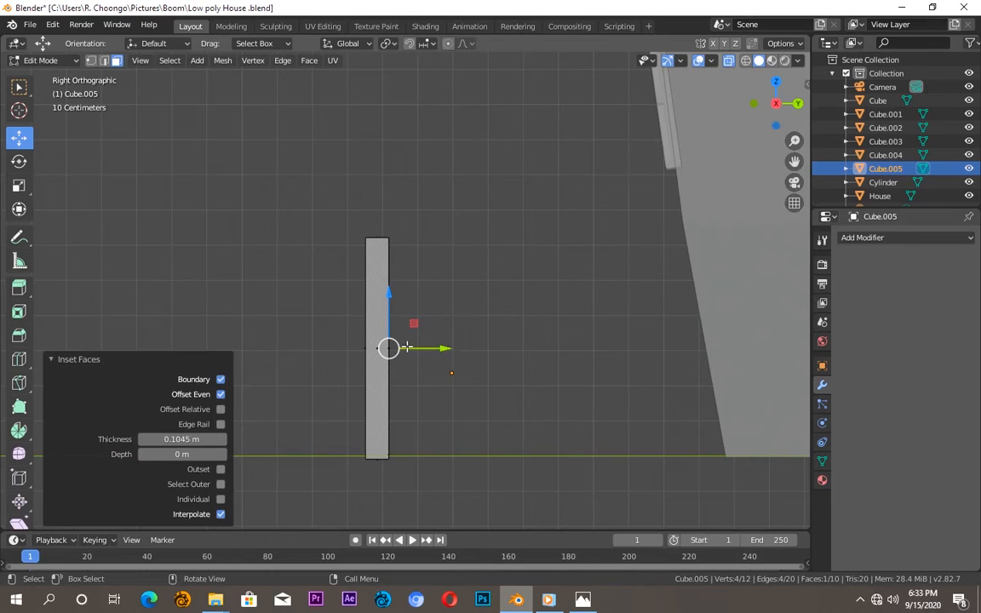
key("e")
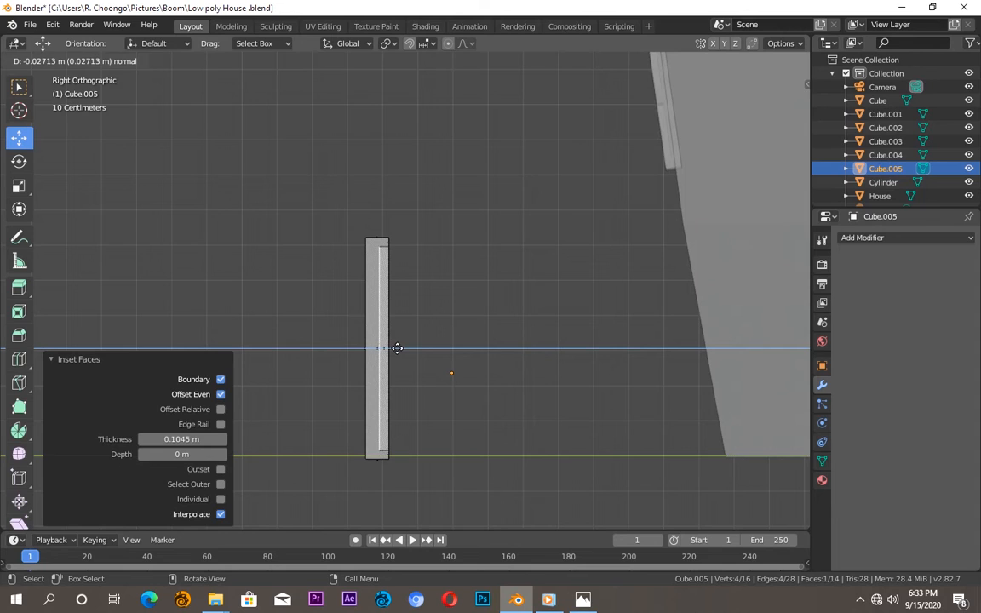
left_click(396, 348)
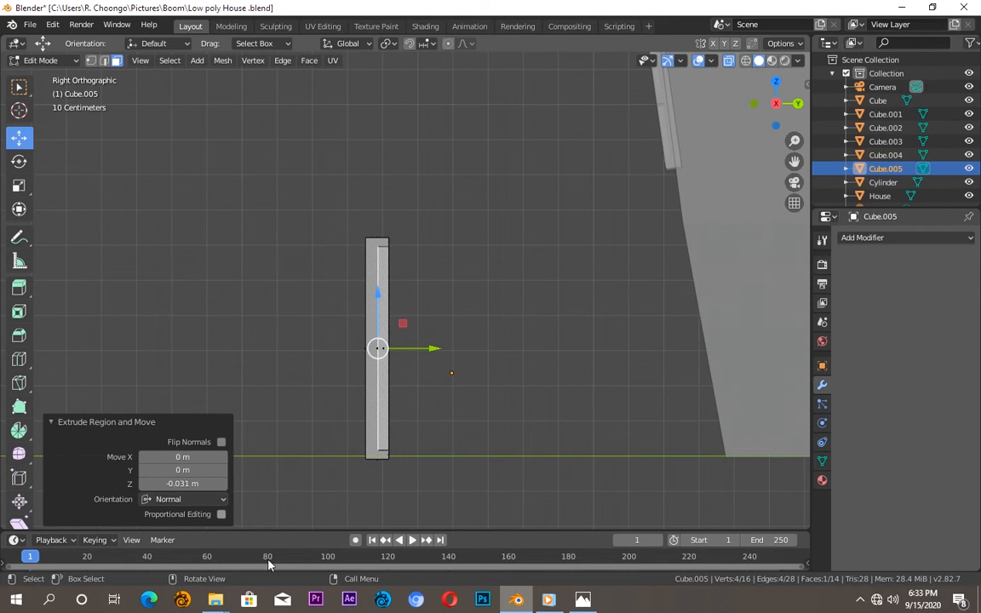
left_click(373, 348)
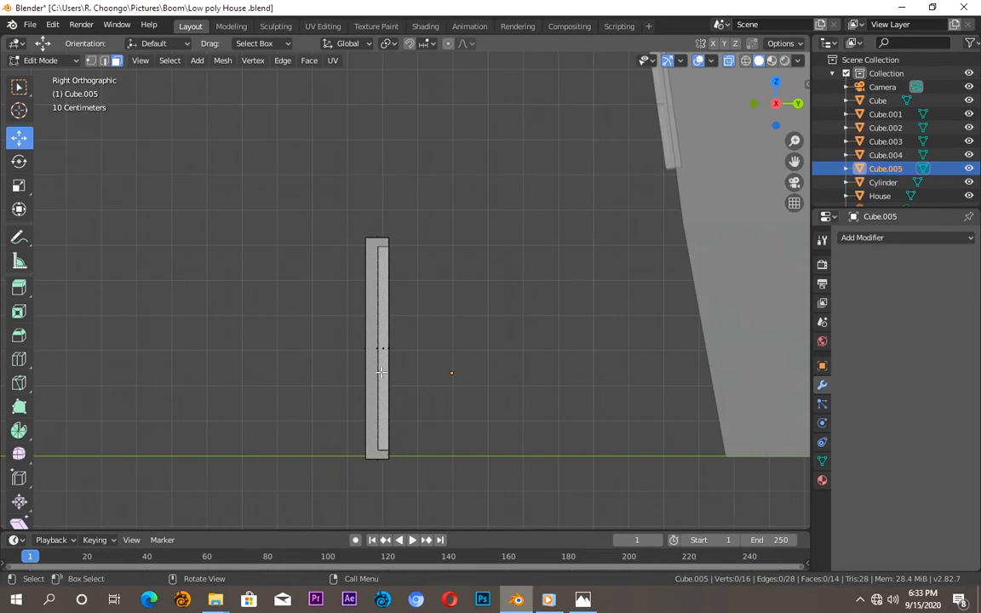
Add a cube within the door mesh and move it -1.1 m along Y and 0.138 m along Z
key("shift+a")
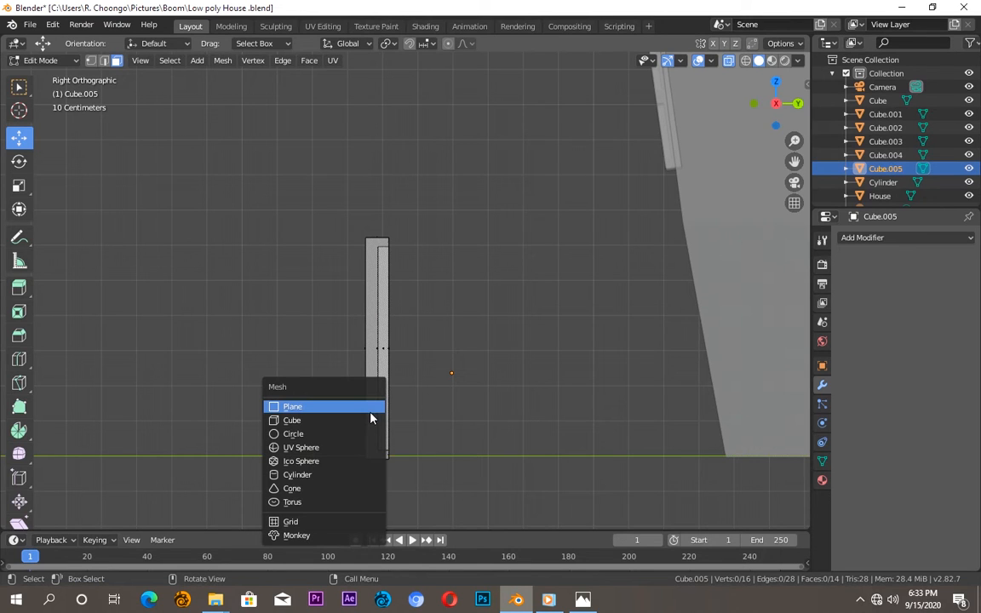
left_click(372, 421)
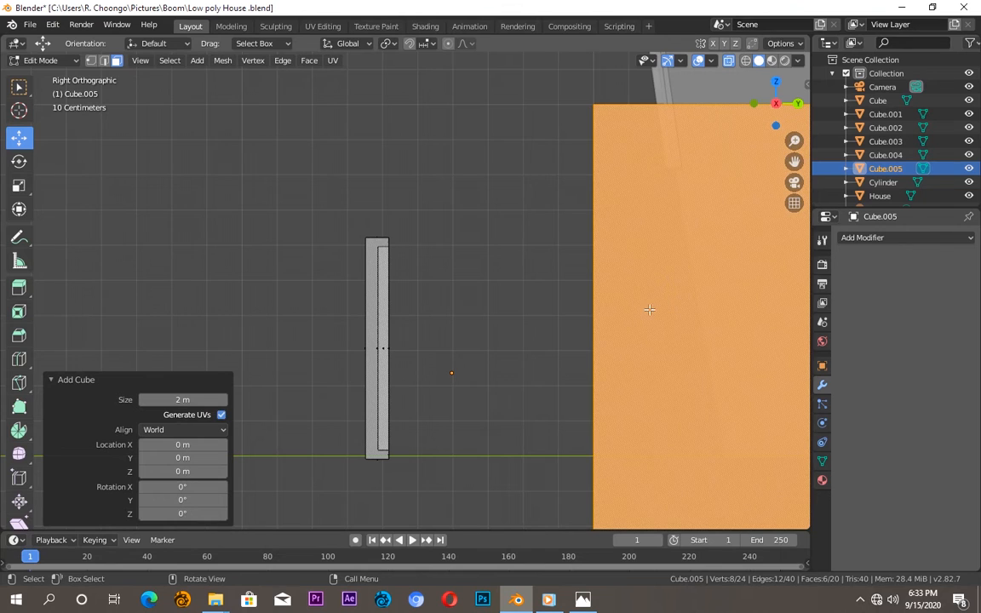
key("g")
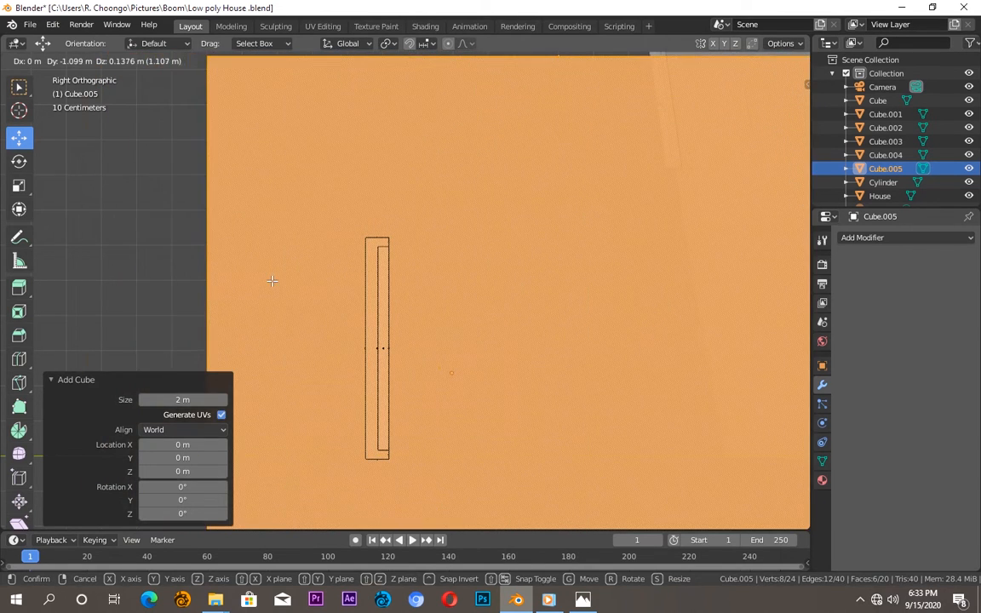
left_click(273, 281)
scroll(275, 280, "down", 5)
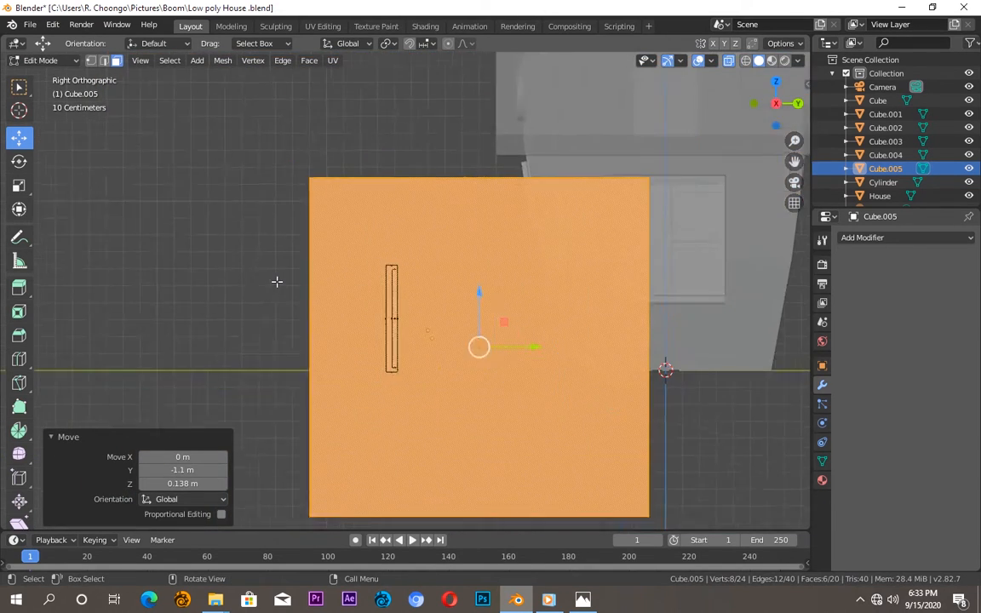
Scale the new cube to 0.047 and again to 0.644, and move it -0.488 m in Y and -0.115 m in Z to the door's base
key("s")
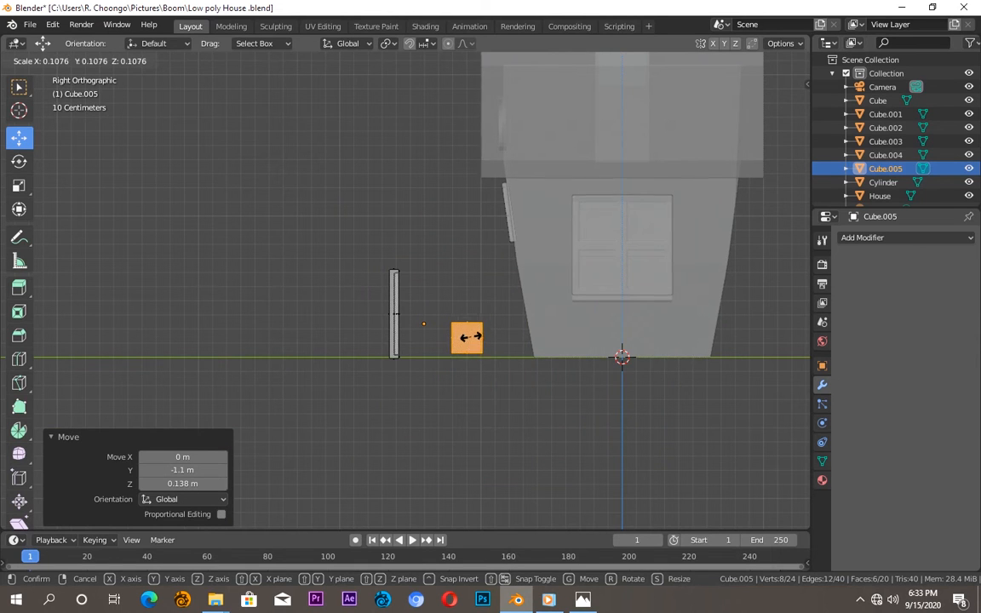
left_click(421, 304)
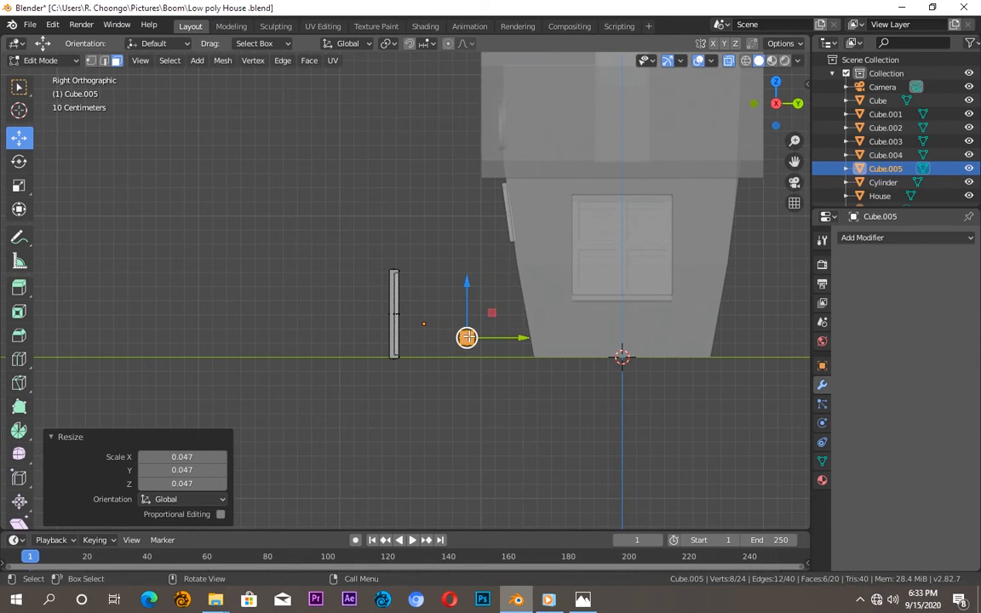
scroll(476, 341, "up", 3)
scroll(579, 410, "up", 2)
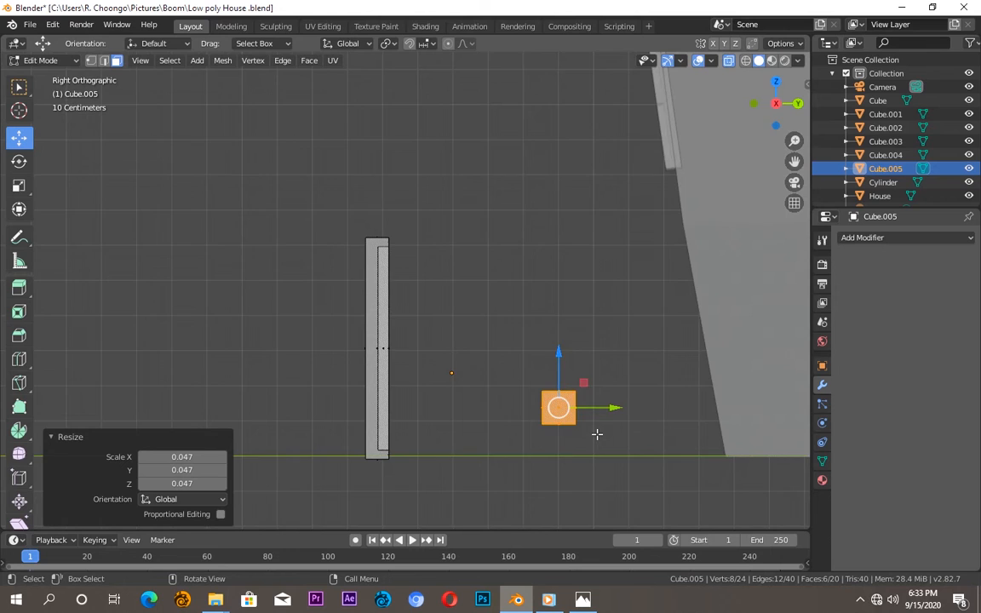
scroll(597, 434, "up", 1)
key("s")
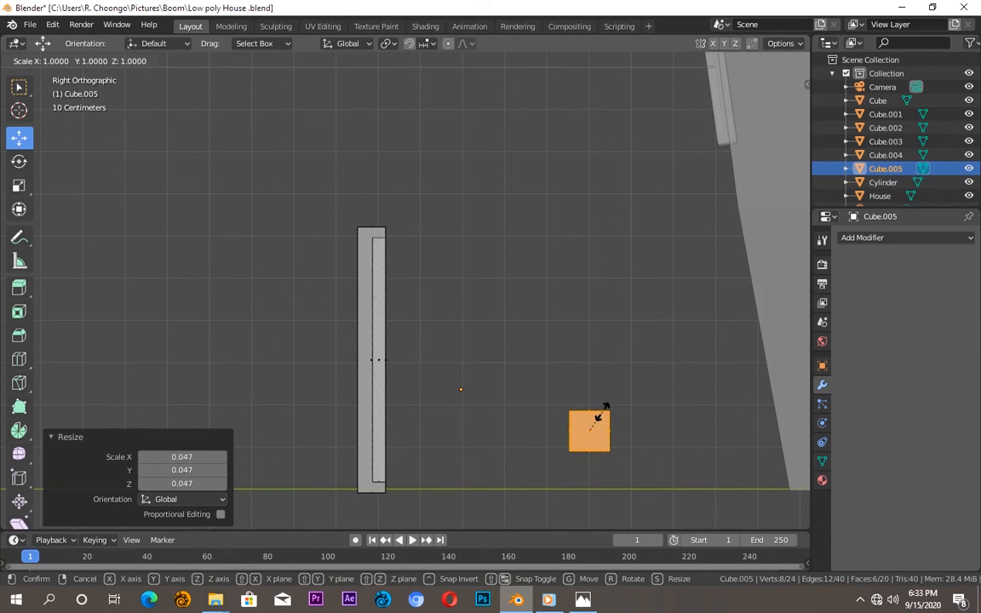
left_click(595, 423)
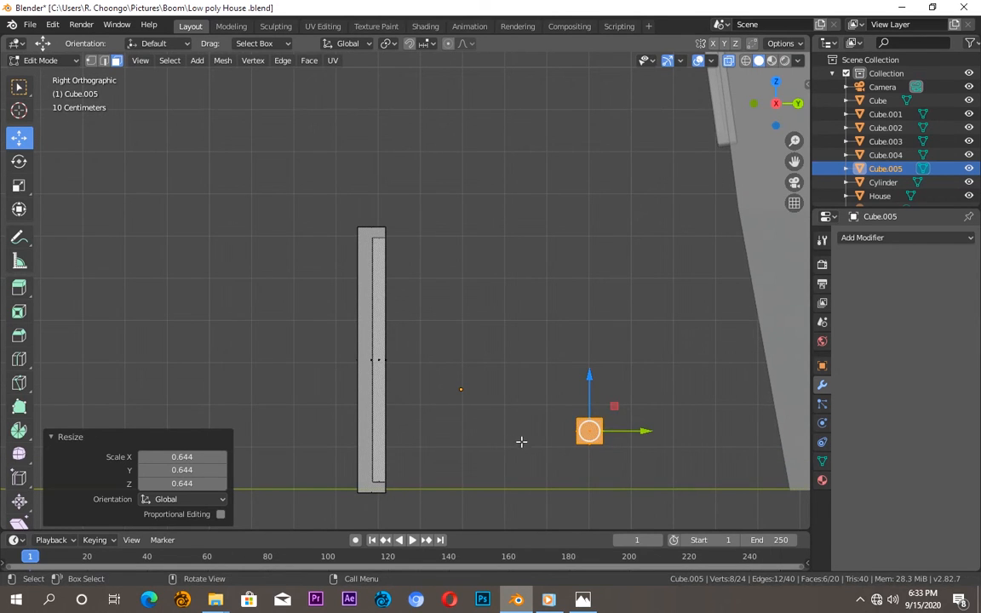
key("g")
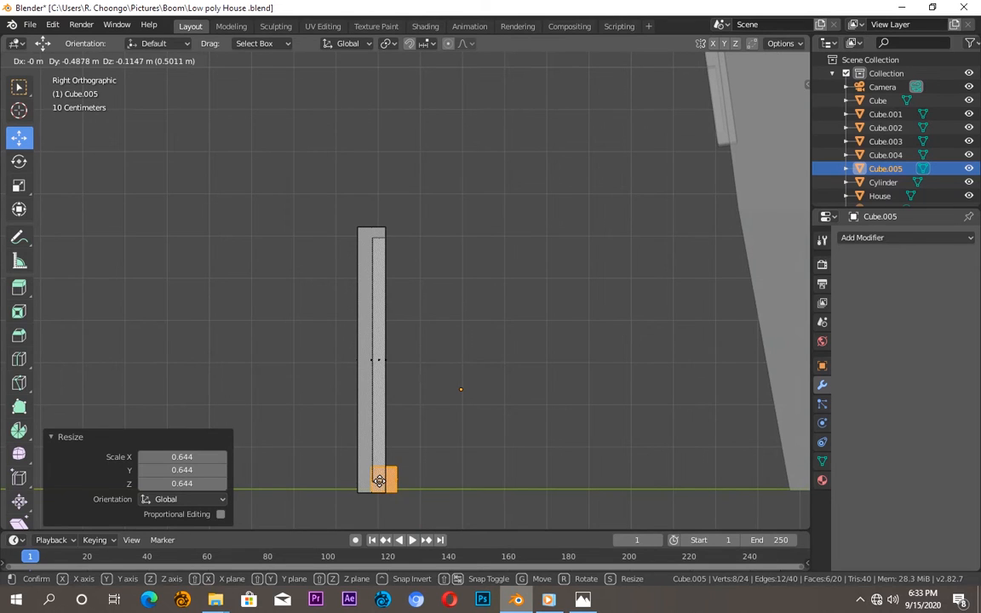
left_click(379, 481)
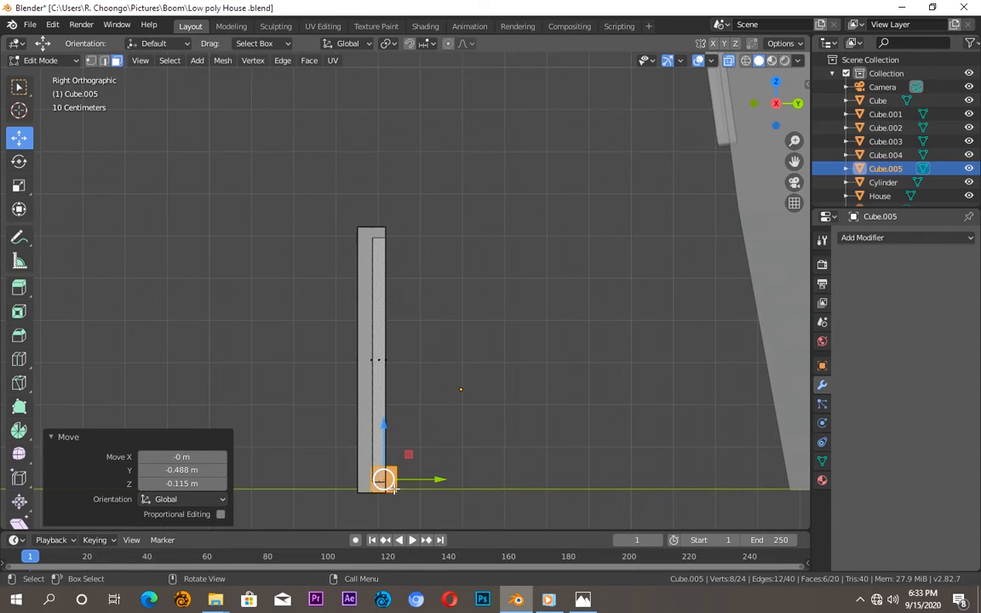
In front view, move the small block's end vertices -0.213 m and 0.213 m along X so it spans the door's full width
key("KP_1")
left_click_drag(564, 458, 570, 515)
left_click(92, 61)
left_click_drag(562, 459, 536, 494)
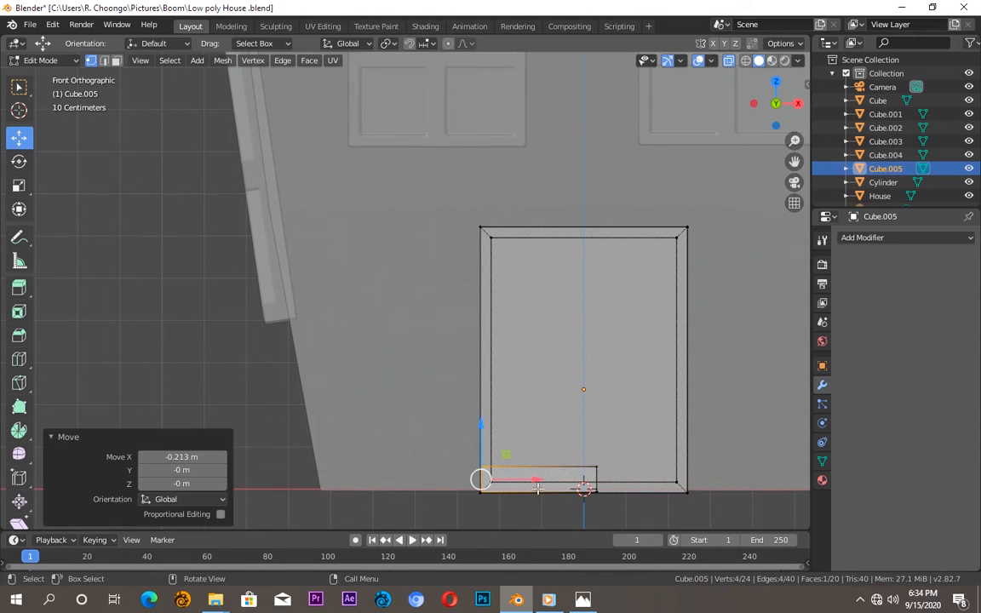
left_click_drag(629, 479, 719, 477)
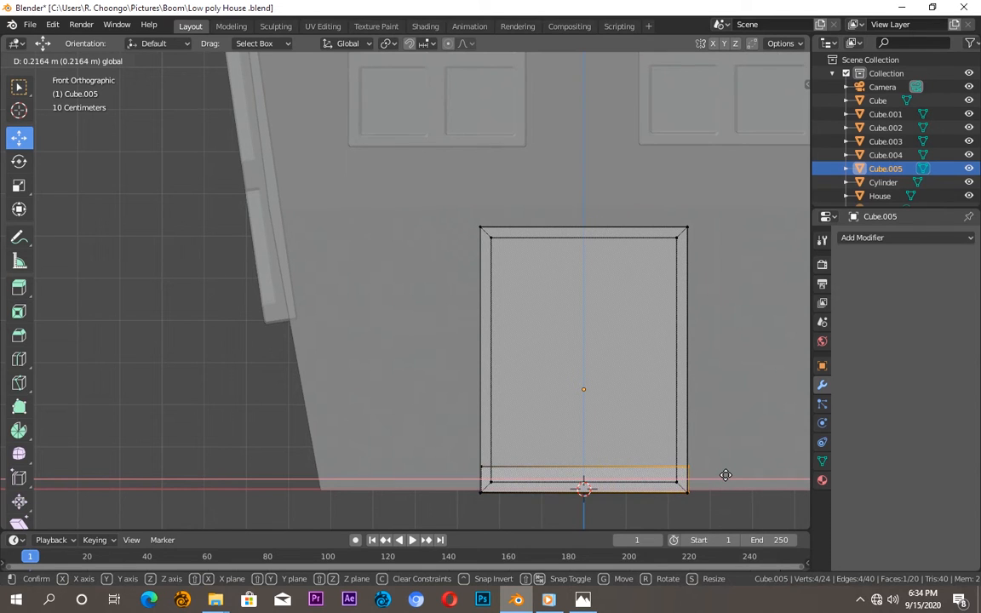
left_click_drag(722, 475, 724, 475)
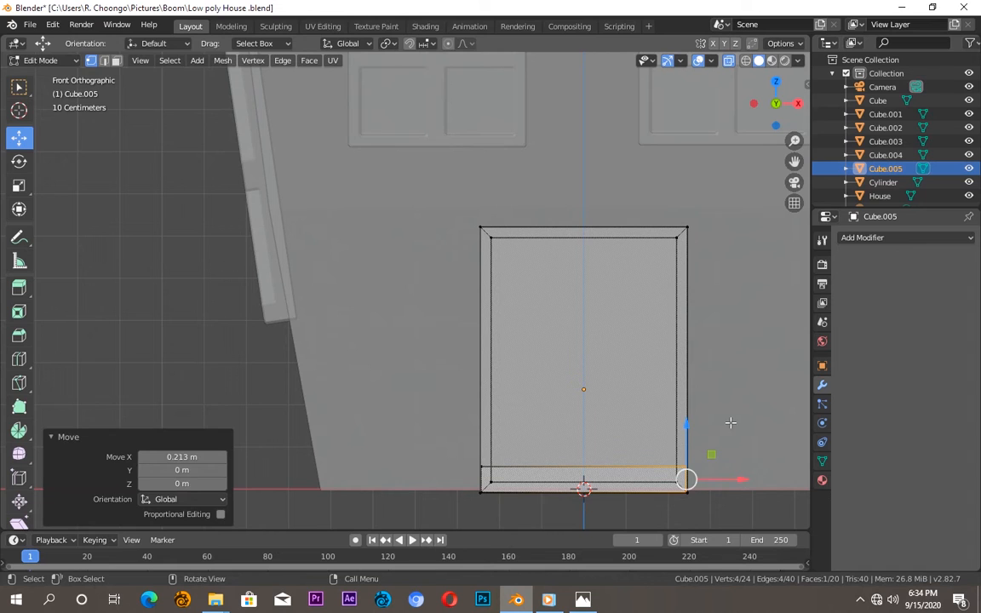
left_click(731, 422)
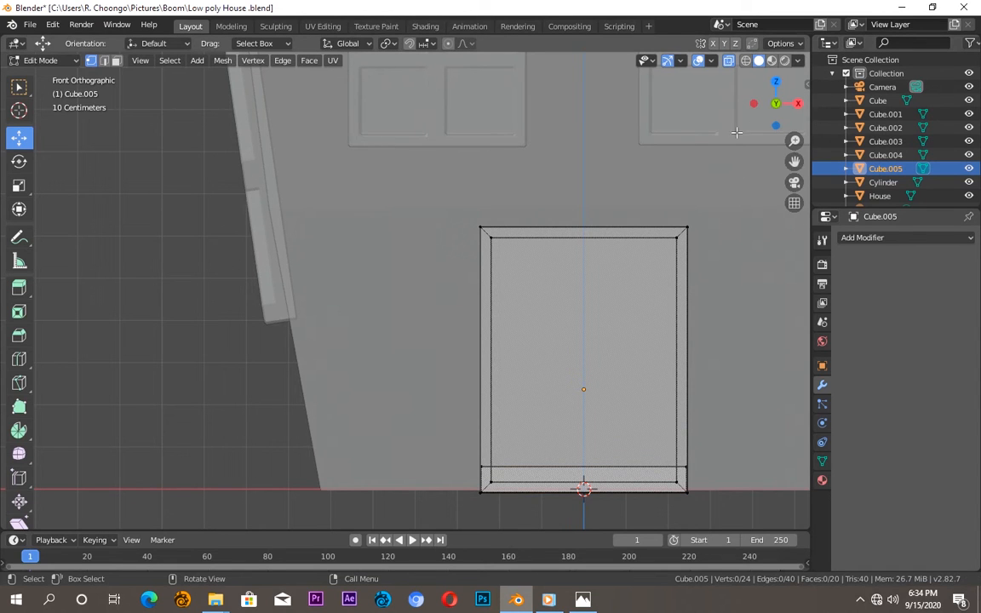
In top view, select the whole door mesh and rotate it 180° around Z
middle_click_drag(583, 488, 707, 304)
key("KP_7")
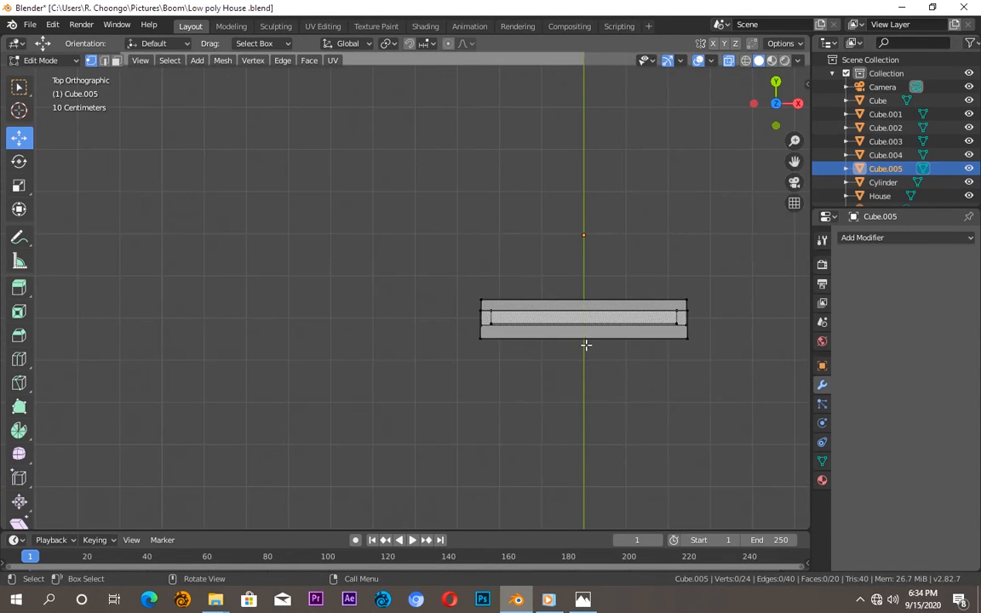
left_click_drag(431, 259, 733, 375)
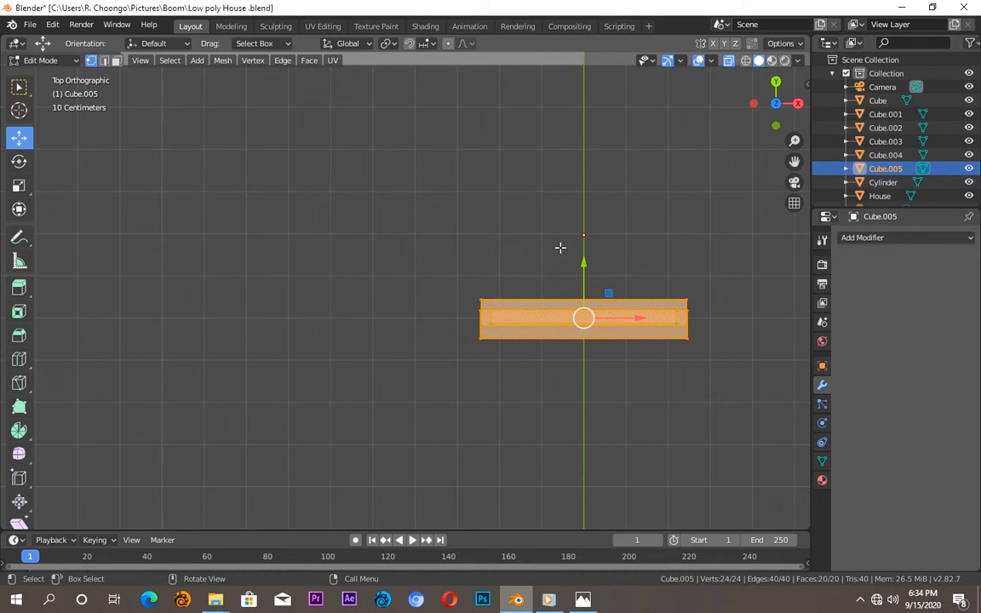
key("r")
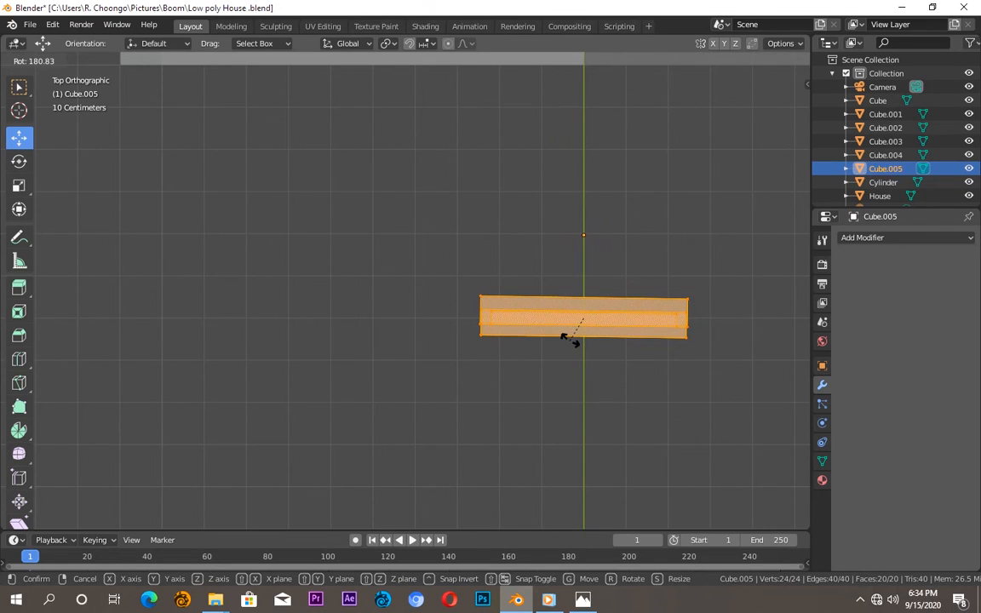
left_click(570, 339)
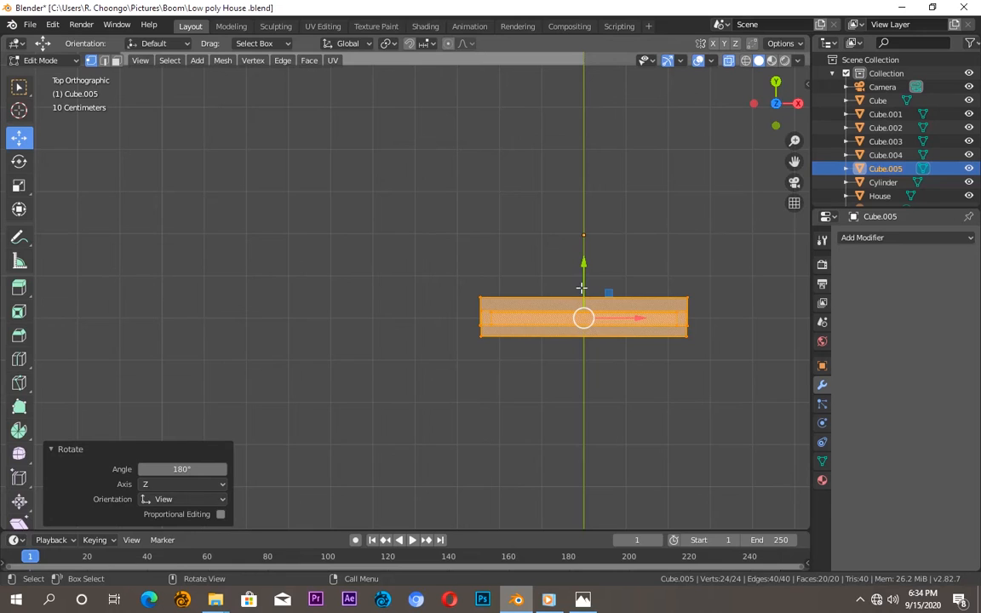
Move the whole door mesh 0.548 m along Y towards the house, deselect it, and return to front view
left_click_drag(584, 265, 583, 501)
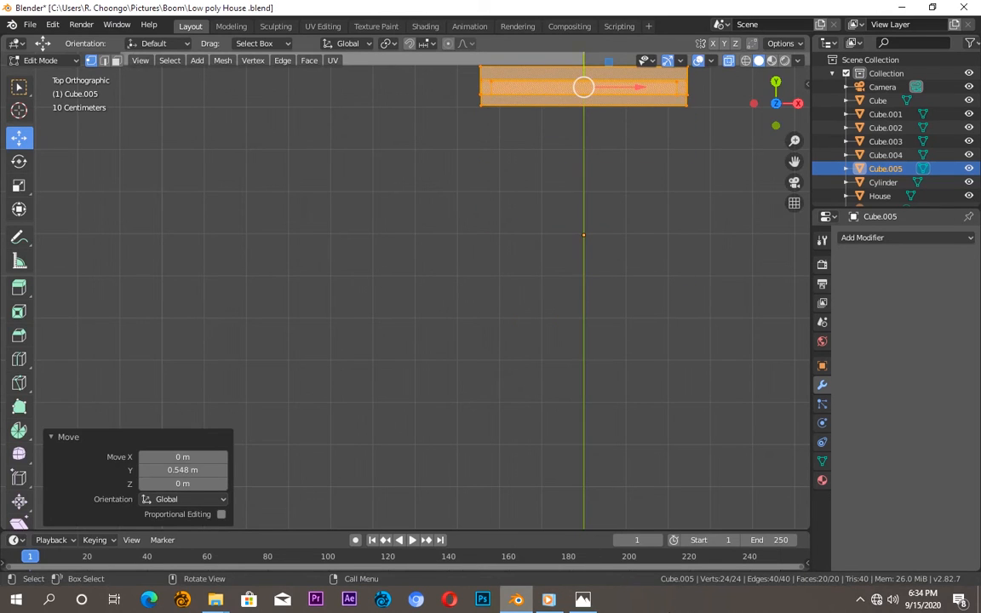
left_click(510, 417)
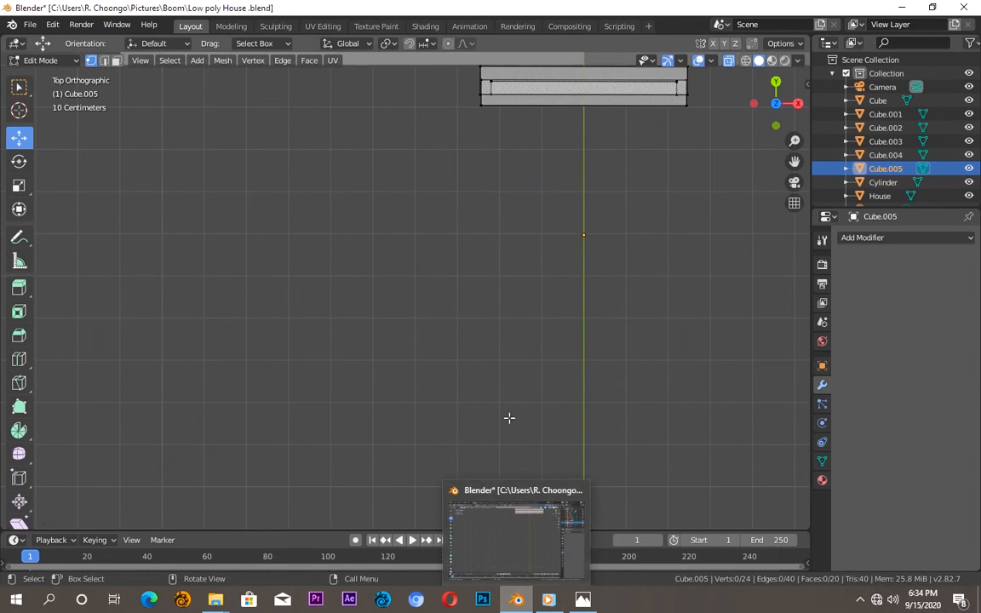
key("KP_1")
scroll(544, 319, "down", 3)
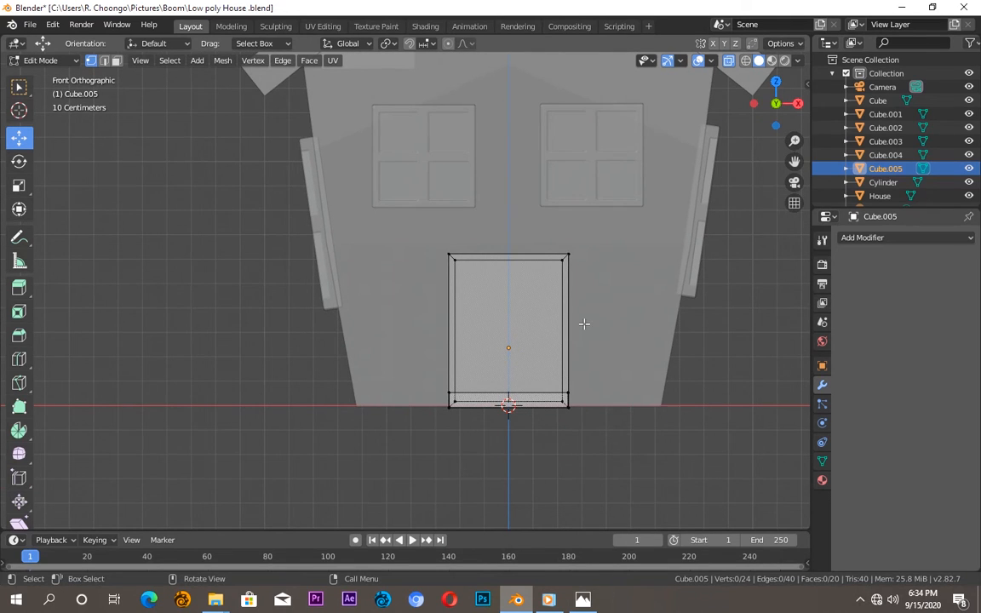
In right view, move the whole door 0.673 m along Y up to the house's front wall, ending in Object Mode
key("KP_3")
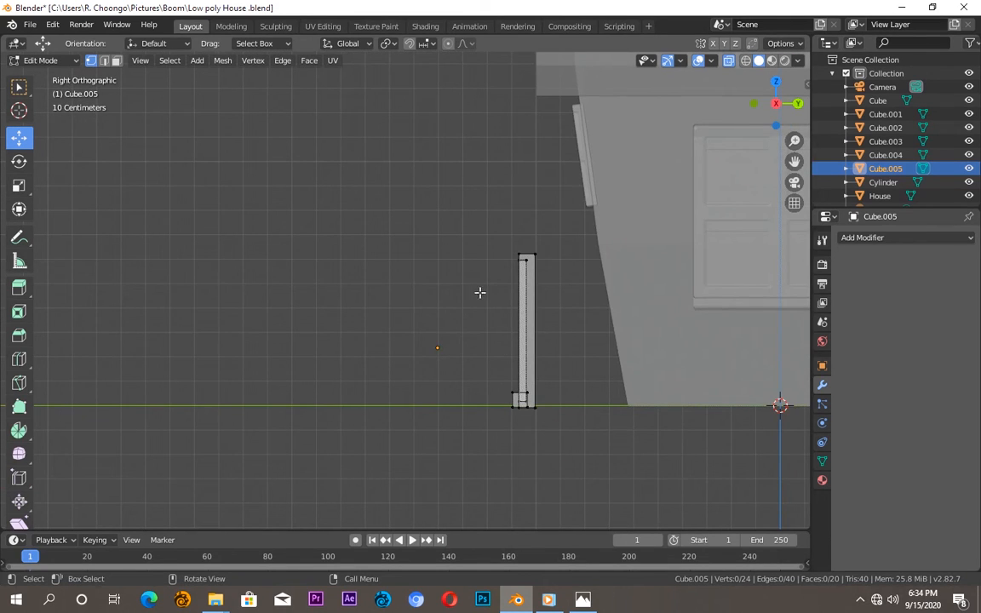
left_click_drag(459, 220, 569, 427)
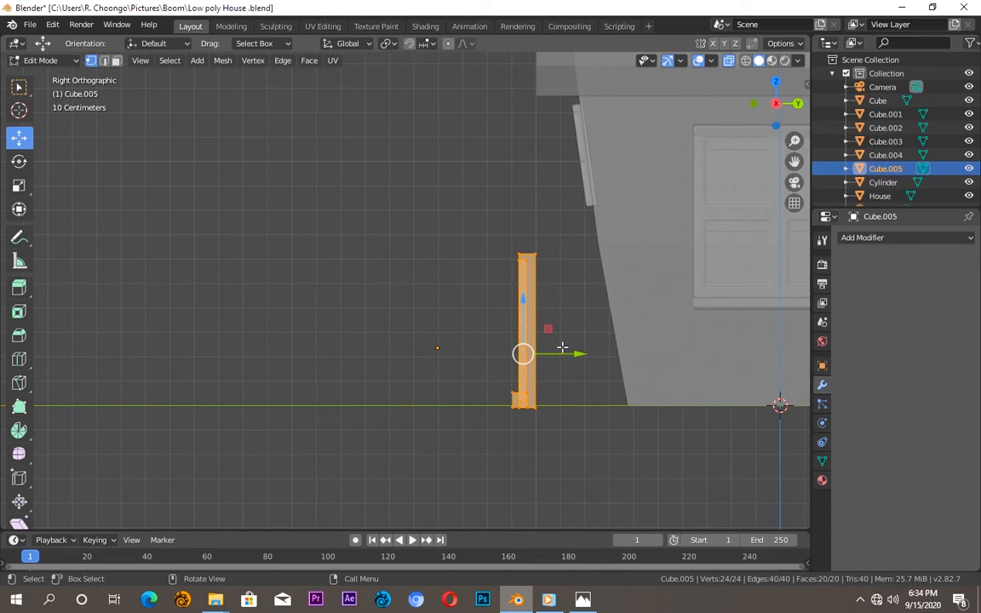
left_click_drag(570, 363, 667, 370)
key("Tab")
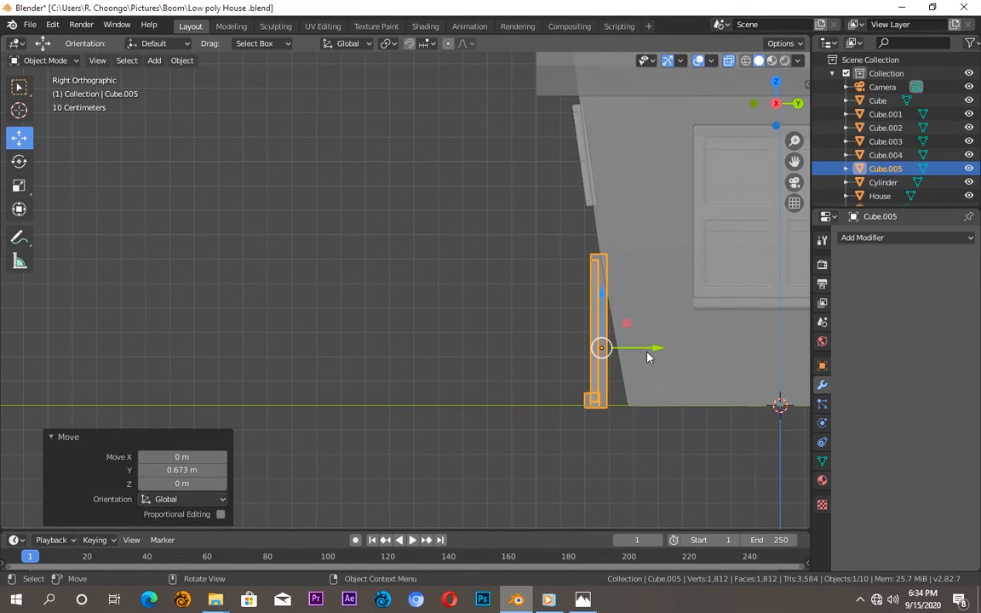
Check the door in the reference picture, then rotate the door -7.84° and another -1.17° in right view to match the wall's slope
left_click(596, 605)
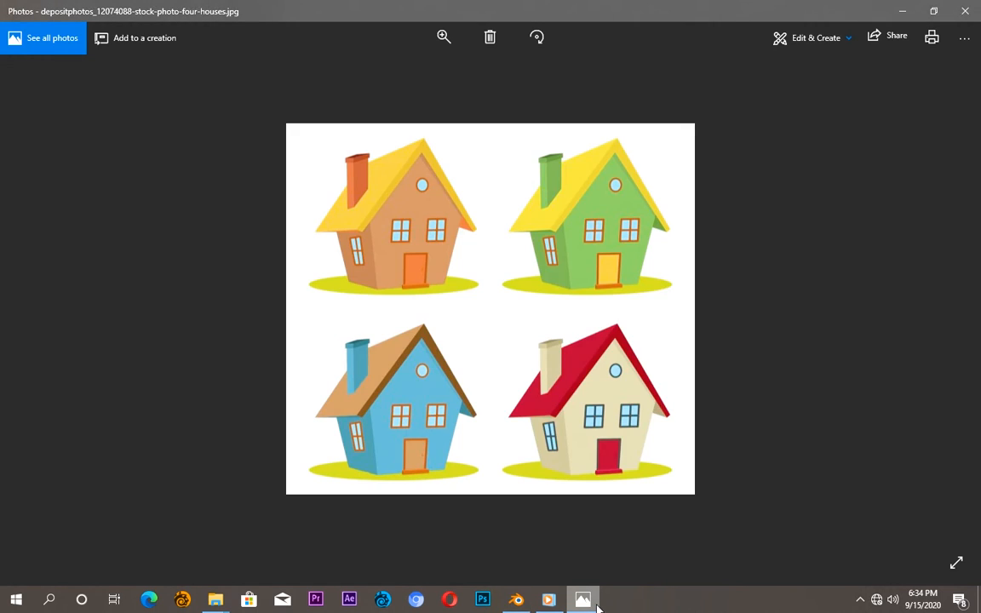
left_click(596, 604)
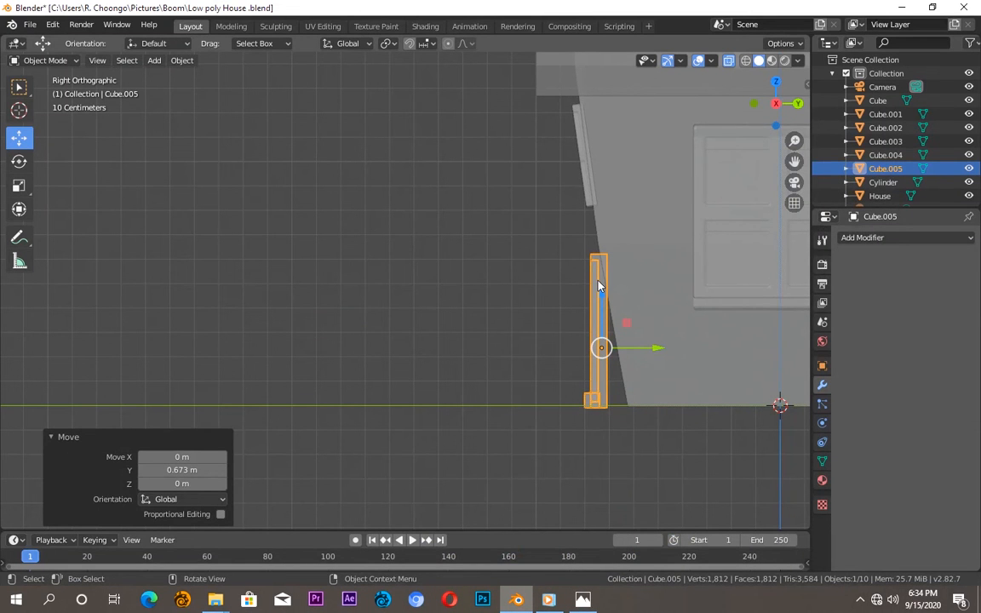
key("r")
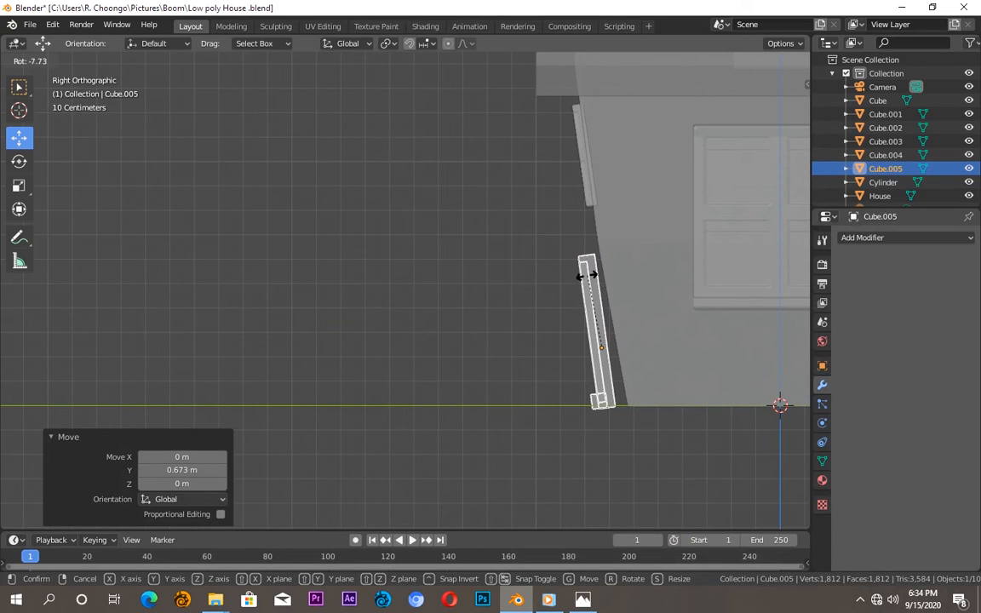
left_click(583, 274)
key("r")
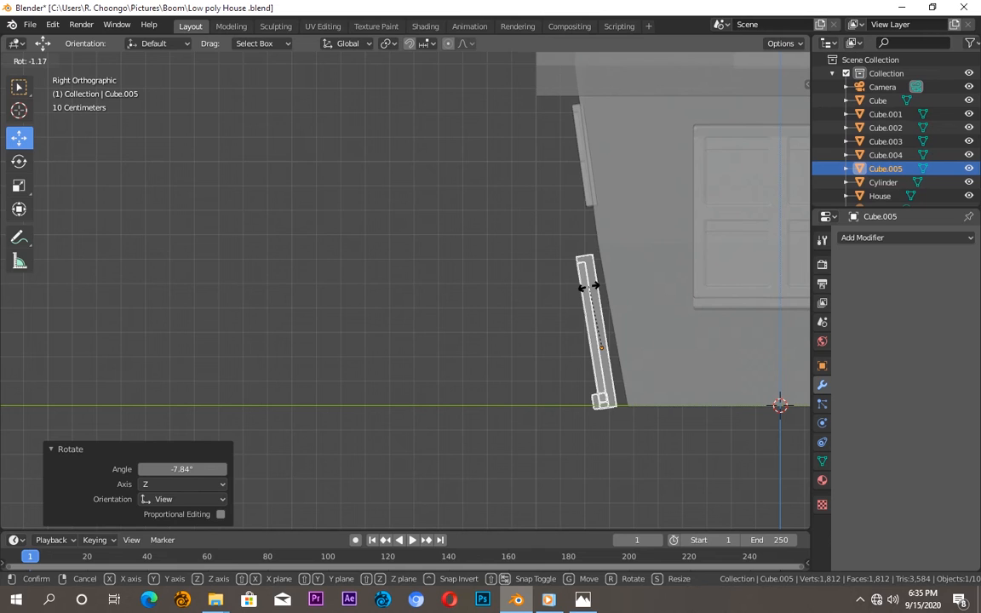
left_click(589, 288)
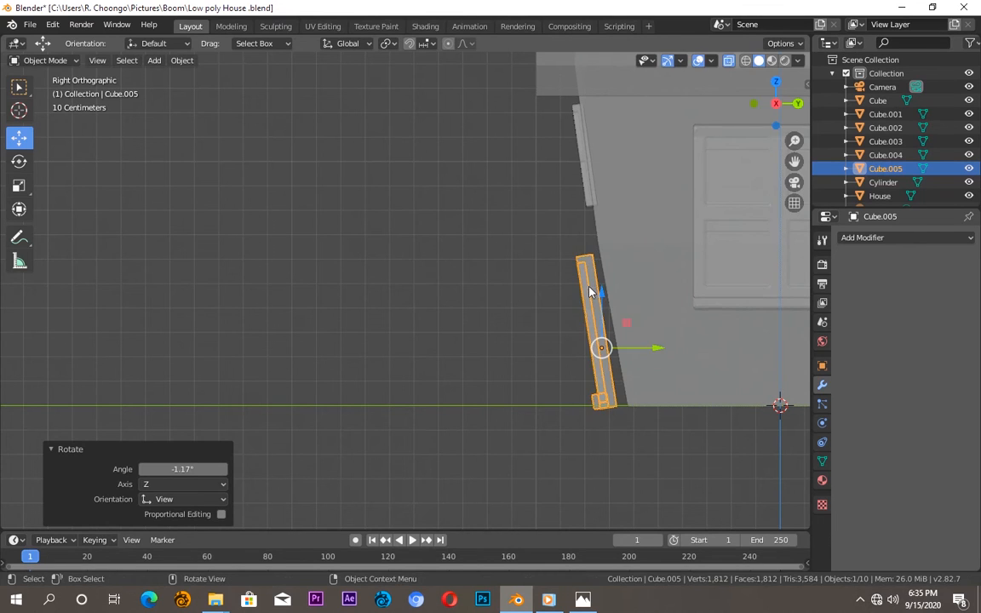
Move the tilted door 0.053 m along Y onto the front wall, deselect it, and turn off X-ray to inspect the front
left_click_drag(653, 350, 673, 342)
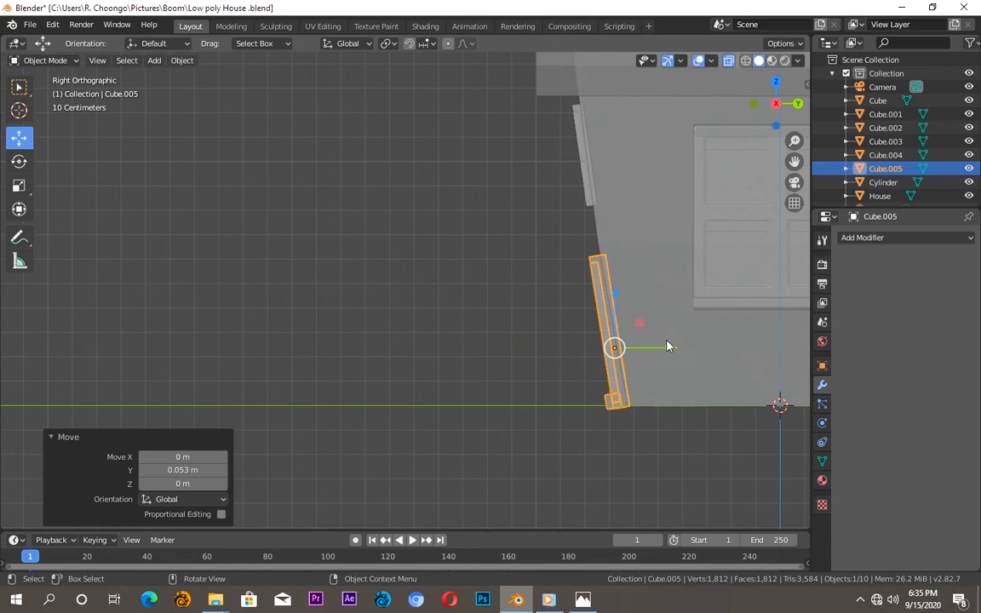
left_click(518, 288)
middle_click_drag(617, 243, 622, 265)
scroll(623, 264, "down", 5)
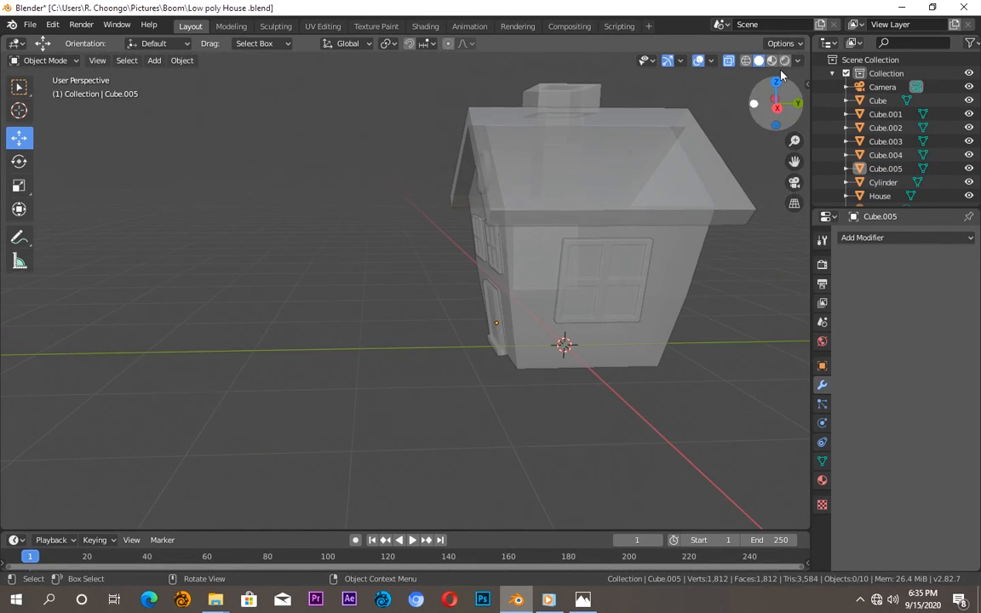
mouse_move(776, 103)
left_mouse_down()
mouse_move(818, 106)
mouse_move(774, 102)
left_mouse_up()
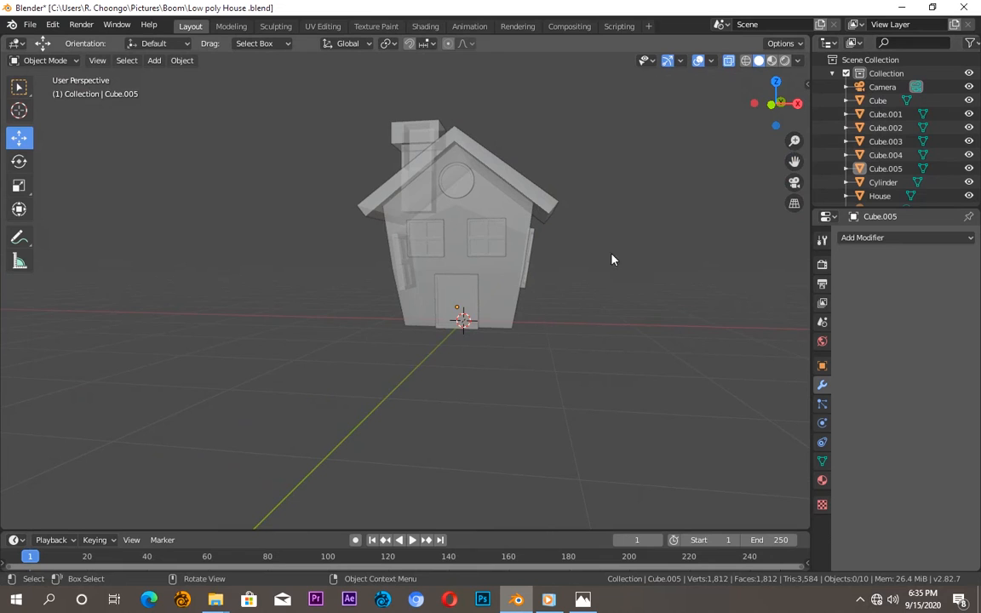
scroll(450, 308, "up", 2)
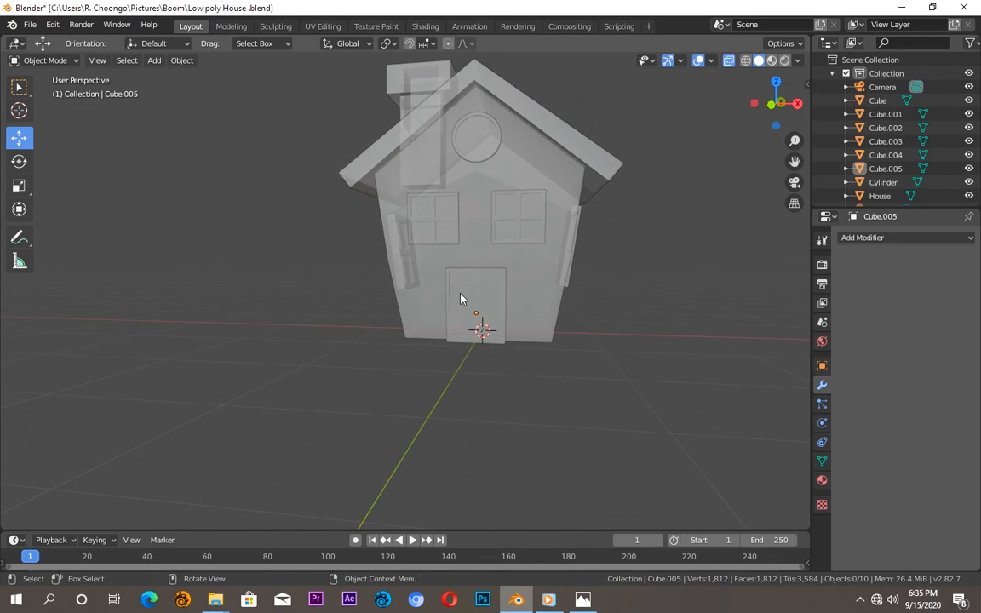
left_click(729, 61)
scroll(474, 298, "up", 4)
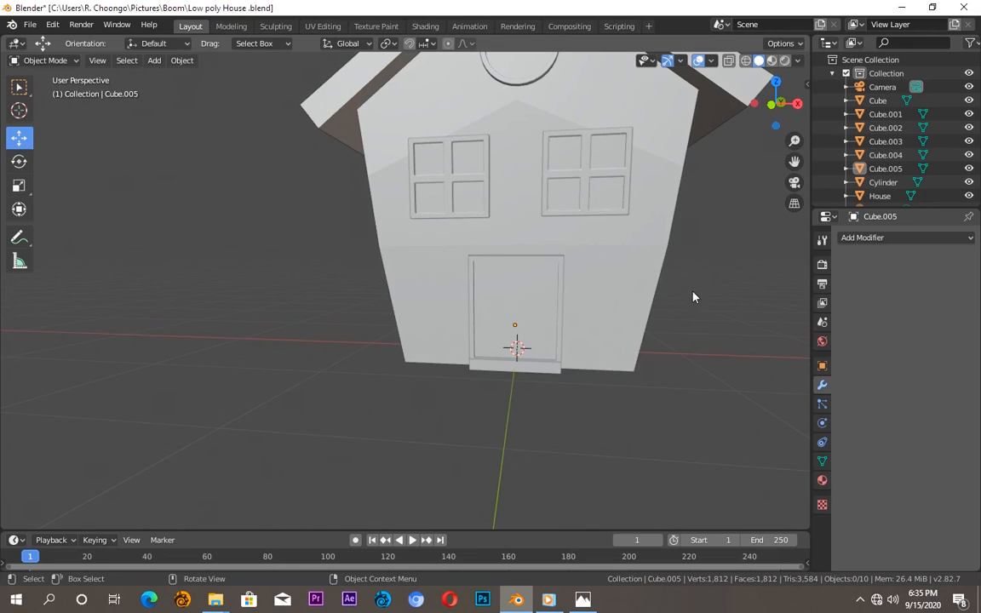
In right view with X-ray on, move the door mesh's upper vertices -0.0279 m in Y and 0.14 m in Z to make it taller
key("KP_1")
key("KP_3")
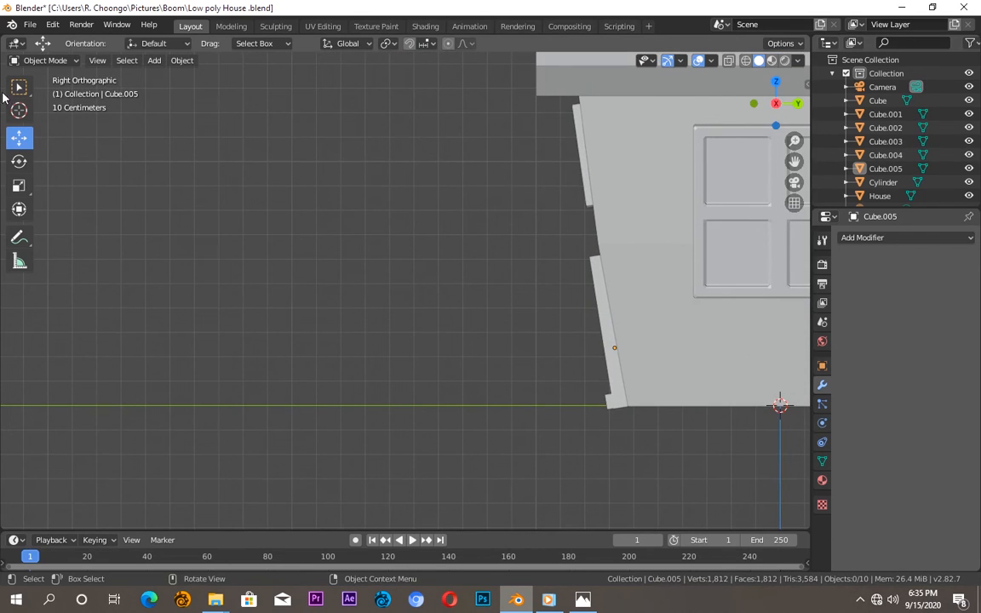
left_click(595, 277)
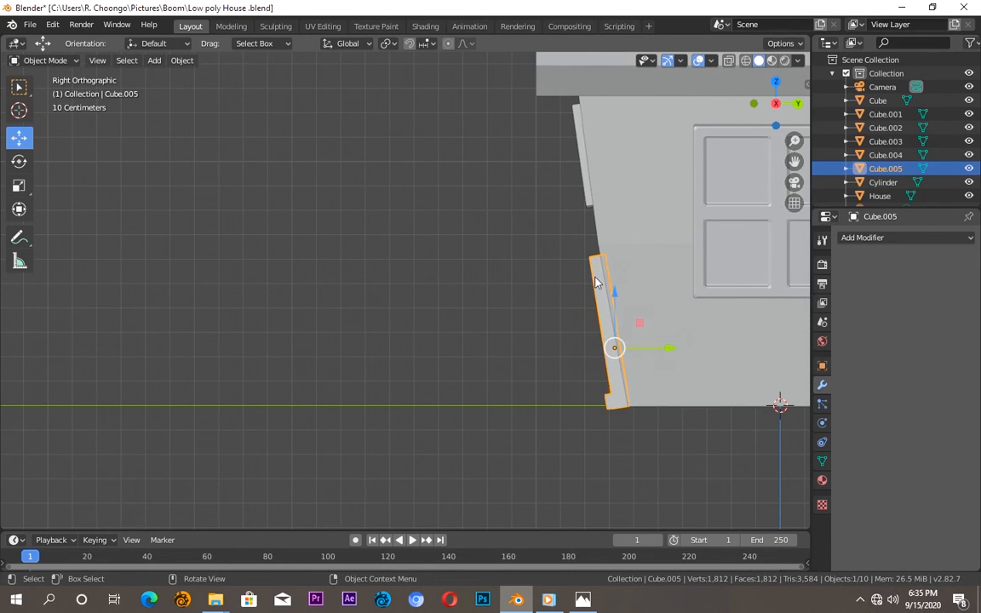
key("Tab")
left_click_drag(567, 239, 611, 284)
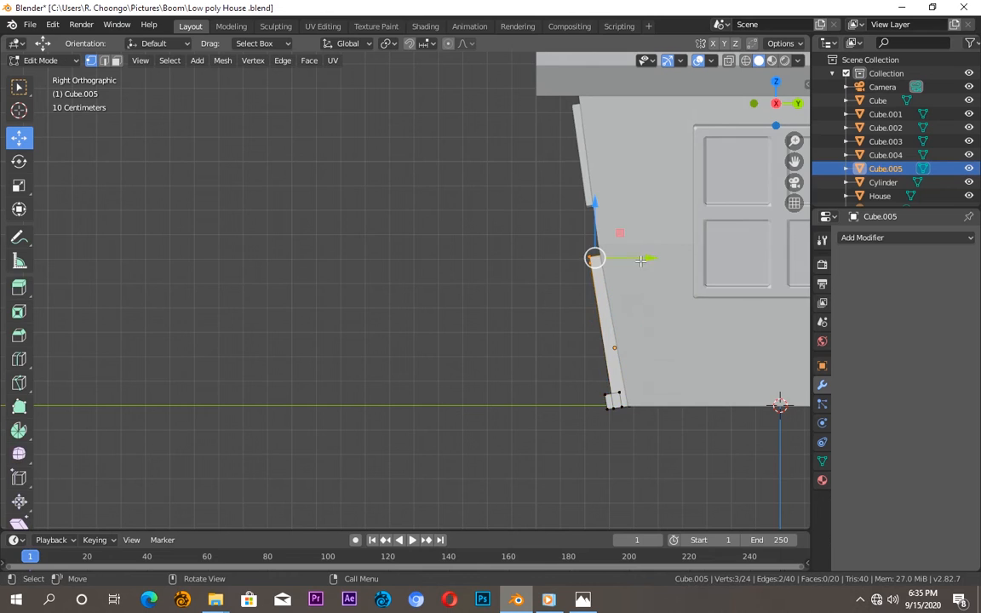
left_click(729, 63)
left_click_drag(567, 232, 588, 222)
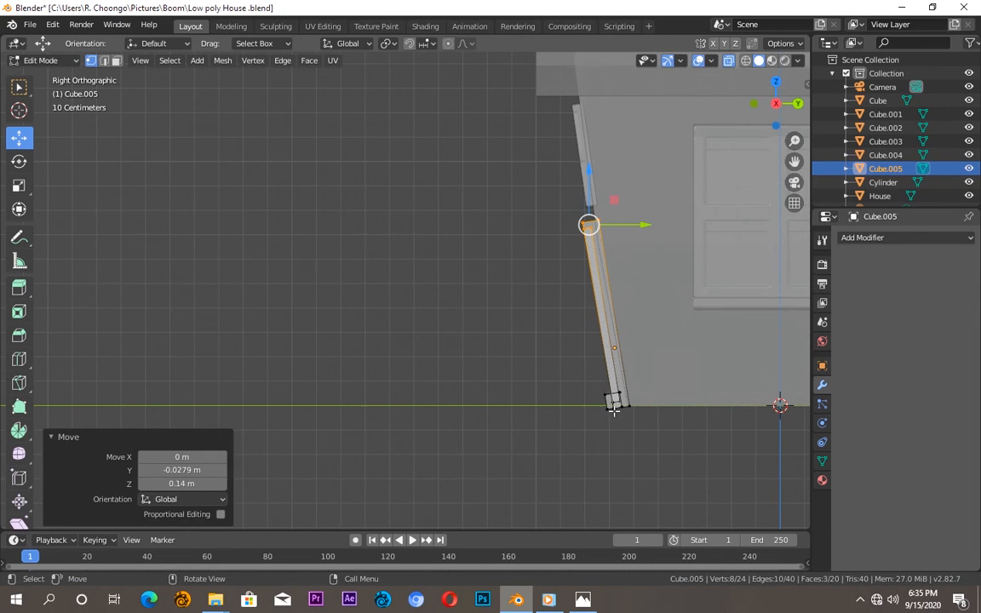
Select all vertices at the door's base, including the step, and rotate them -8.25° around X to level the step
scroll(613, 408, "up", 3)
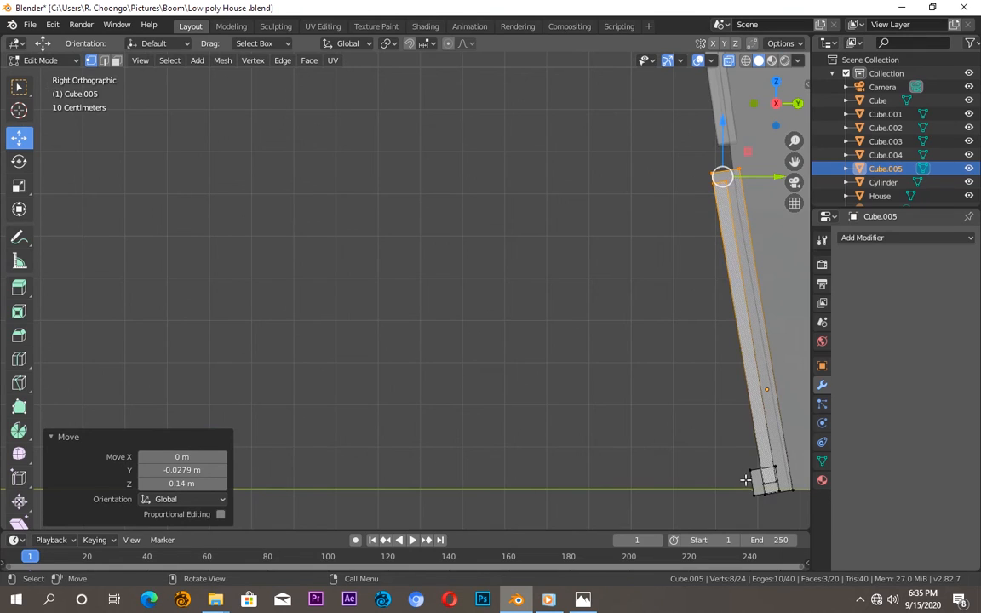
left_click_drag(737, 451, 805, 509)
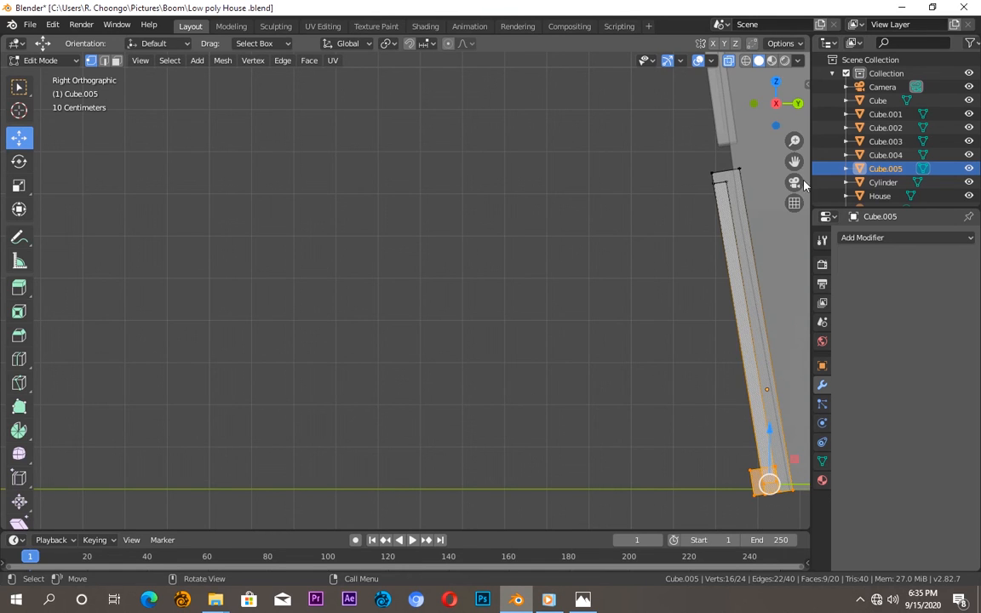
middle_click_drag(668, 435, 309, 289, "shift")
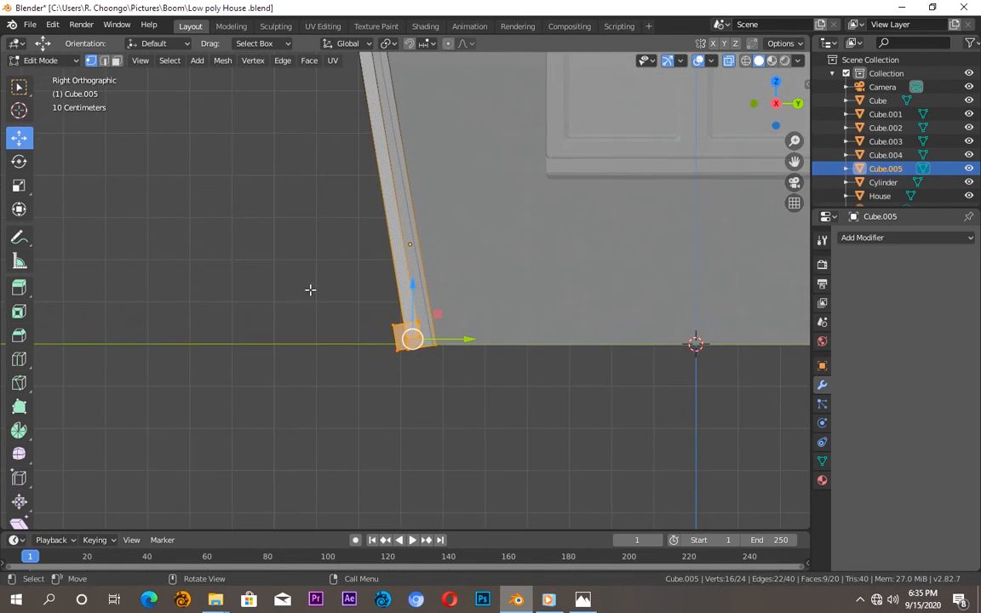
left_click(19, 161)
left_click_drag(452, 289, 458, 313)
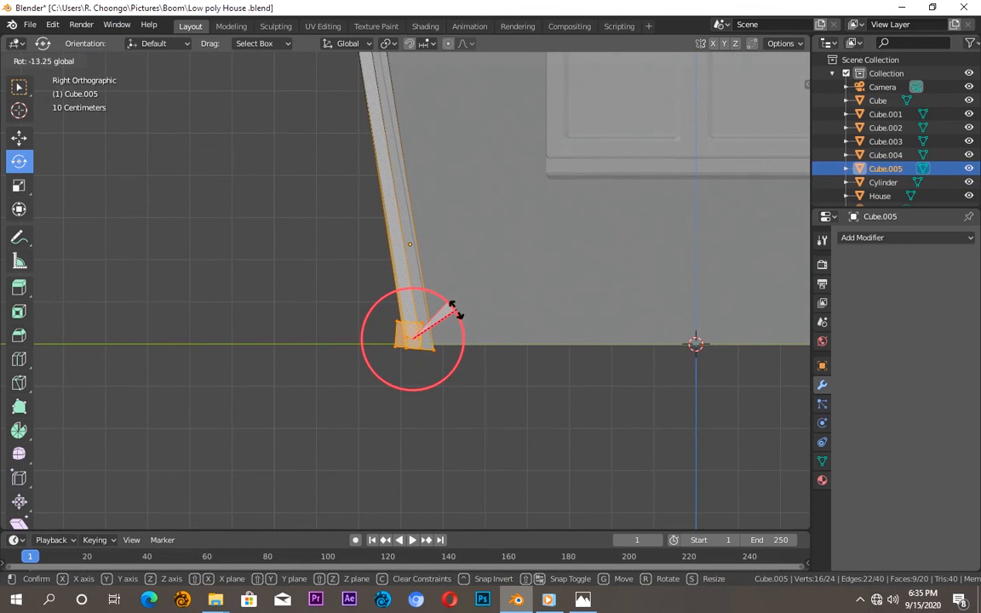
left_click_drag(452, 311, 448, 305)
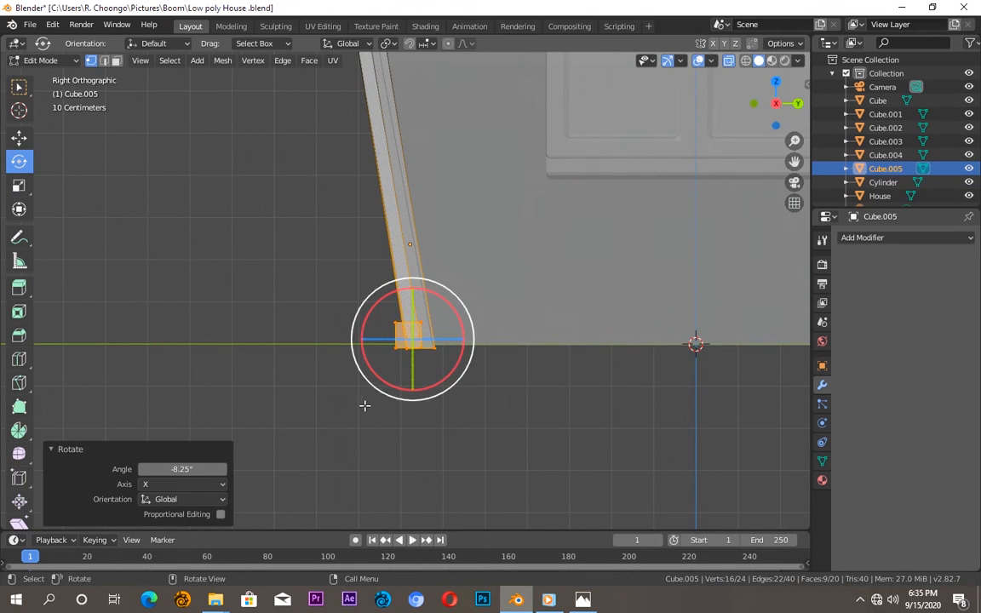
Move the leveled base vertices about 0.015 m in Y and 0.01 m in Z onto the ground line, and deselect them
key("g")
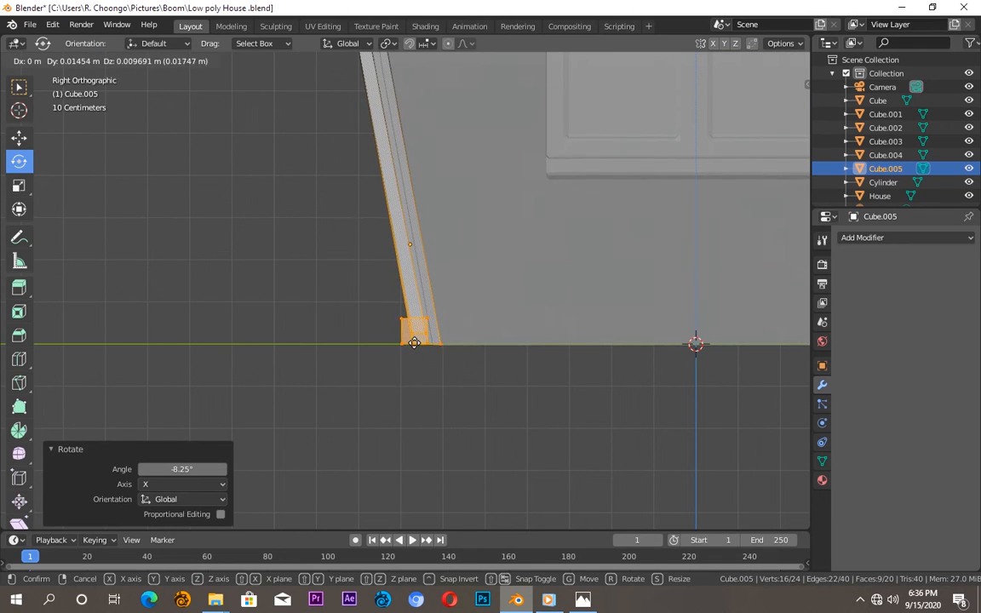
left_click(414, 342)
left_click(249, 264)
scroll(562, 179, "down", 2)
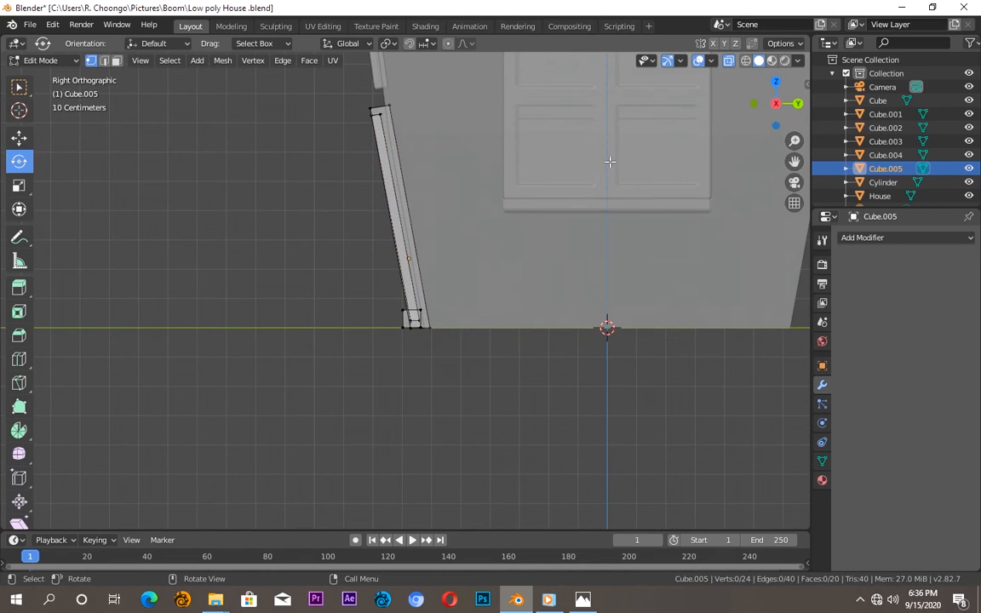
Turn off X-ray, return to Object Mode, deselect the door, and inspect the finished house from the front and side
key("KP_1")
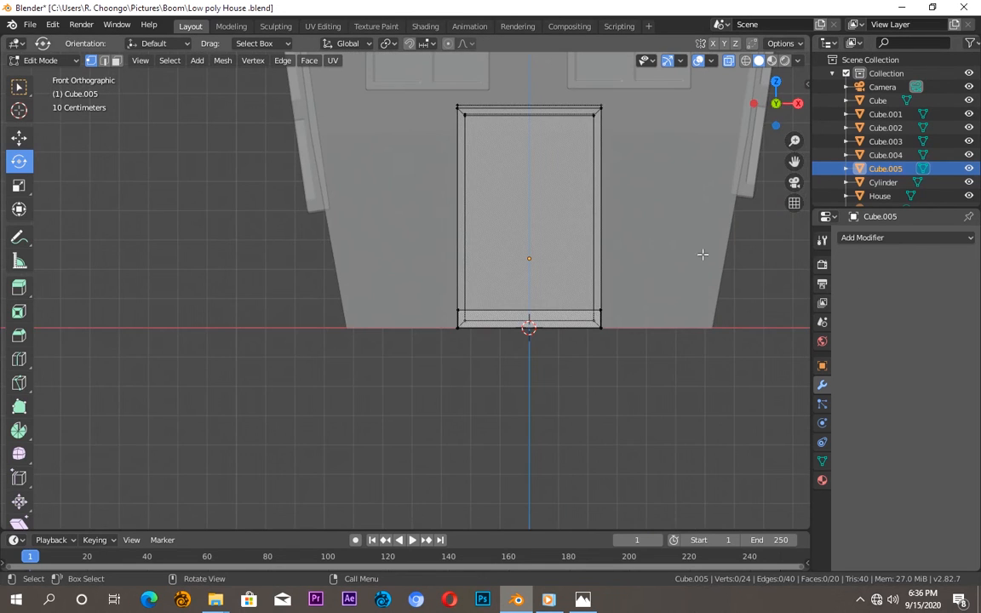
scroll(716, 136, "down", 3)
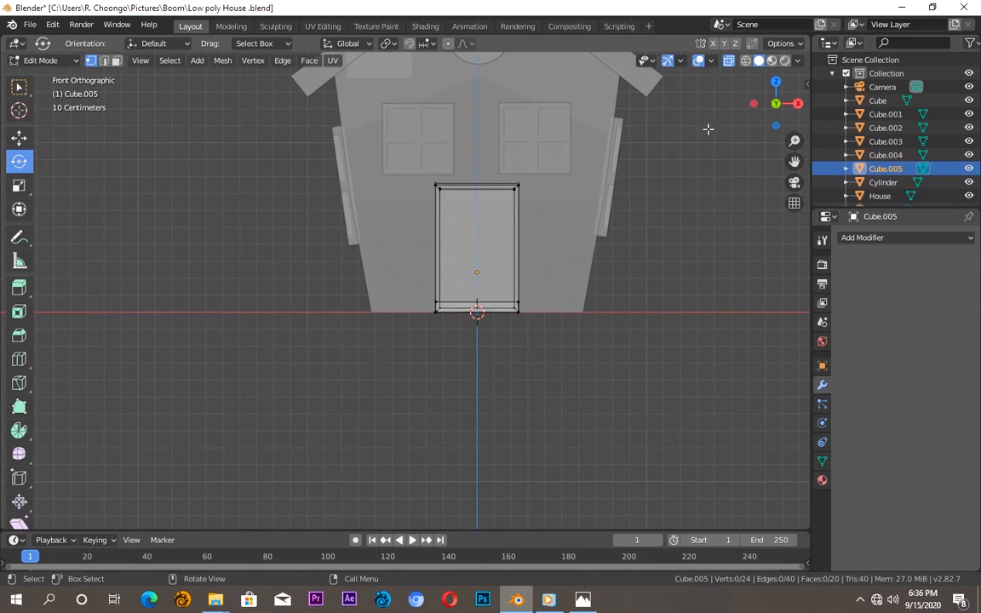
left_click(729, 61)
key("Tab")
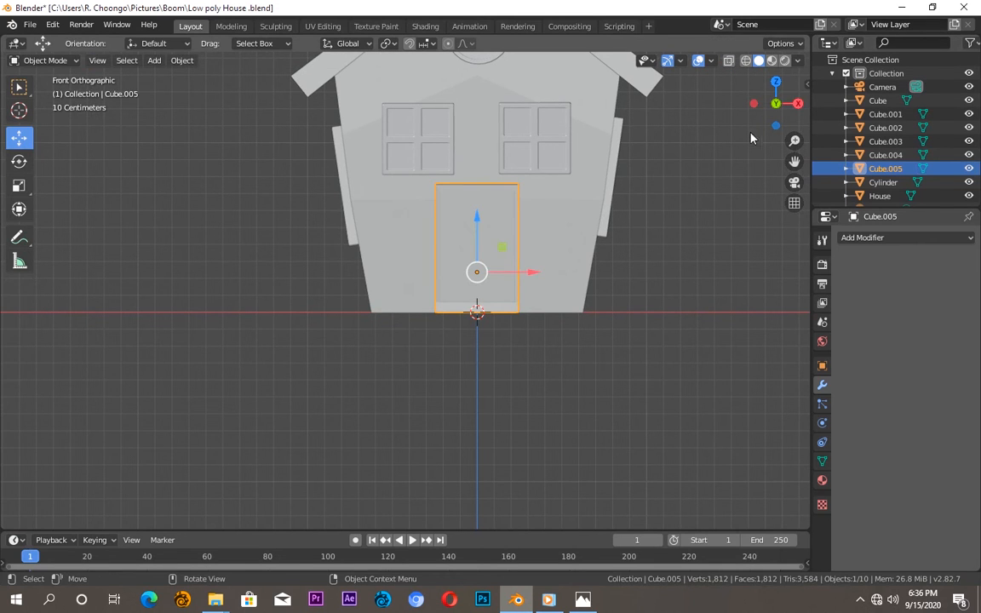
left_click_drag(777, 101, 692, 160)
scroll(673, 163, "down", 4)
scroll(660, 162, "up", 2)
scroll(747, 141, "down", 1)
key("alt+a")
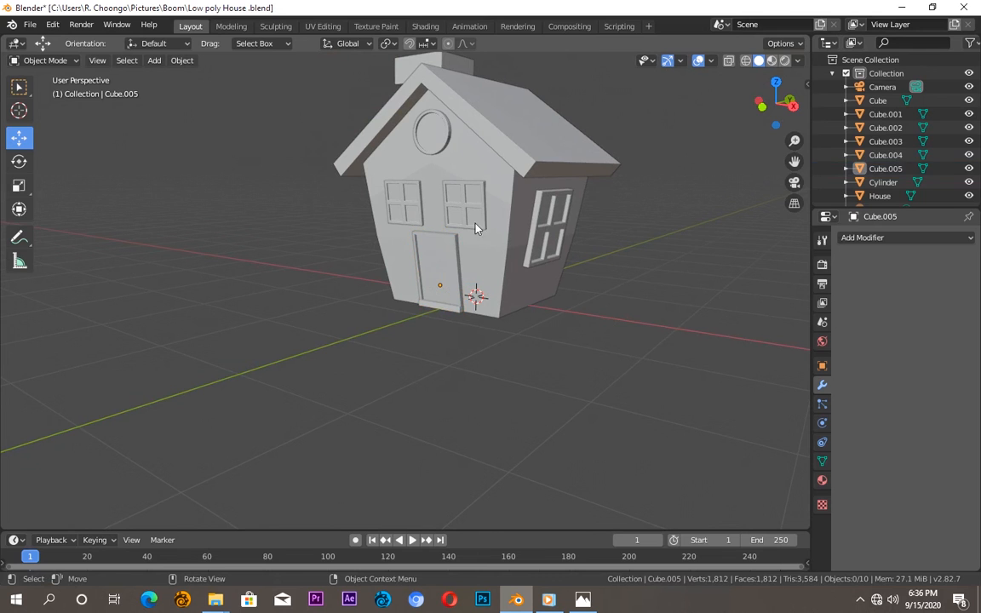
left_click_drag(766, 118, 654, 198)
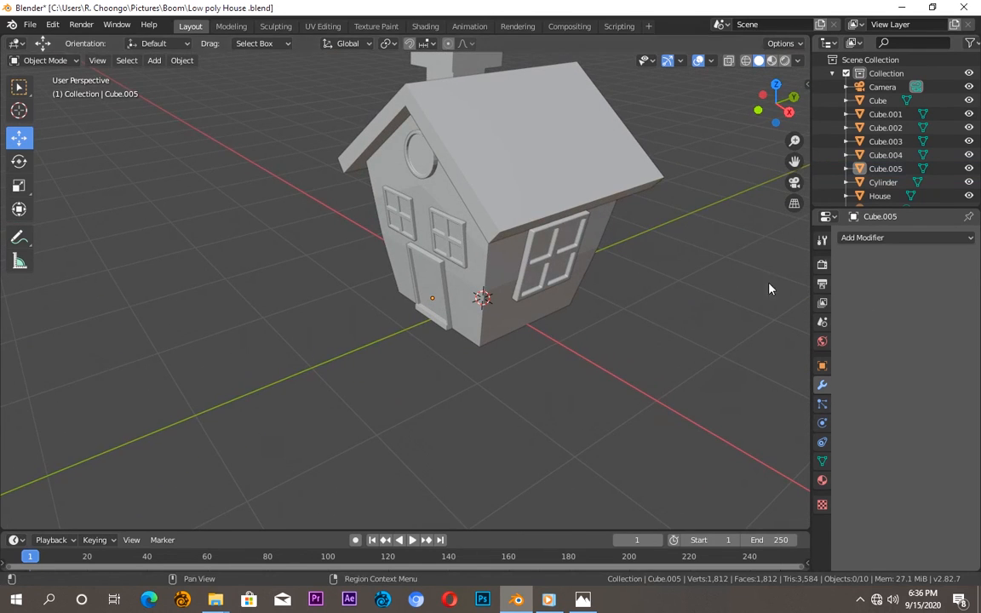
left_click_drag(795, 159, 807, 242)
left_click_drag(782, 102, 579, 128)
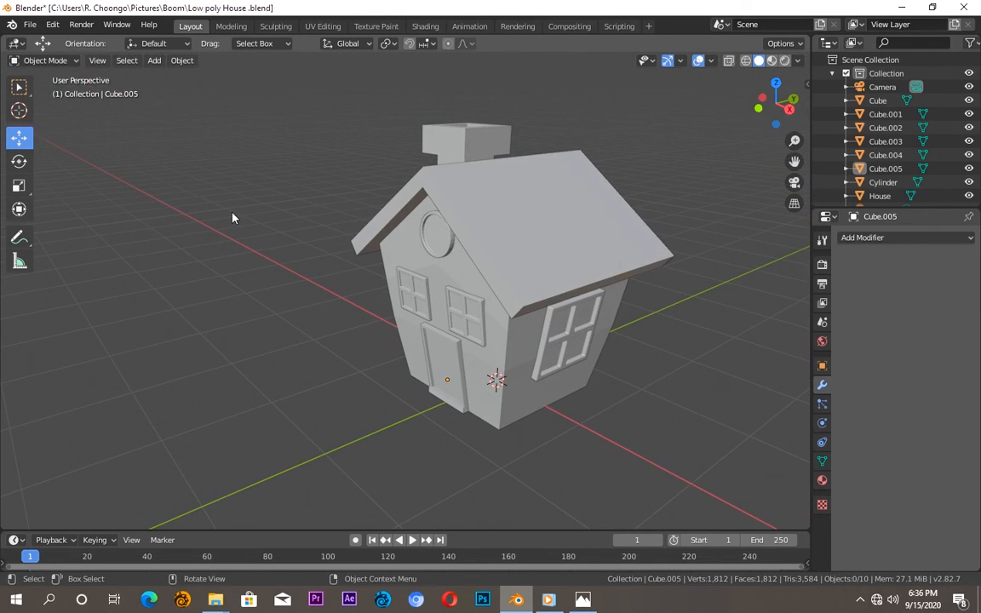
Add a 32-vertex cylinder with 1 m radius and 2 m depth at the origin, scale it uniformly by 3.147, and show it in front view
key("shift+a")
mouse_move(235, 215)
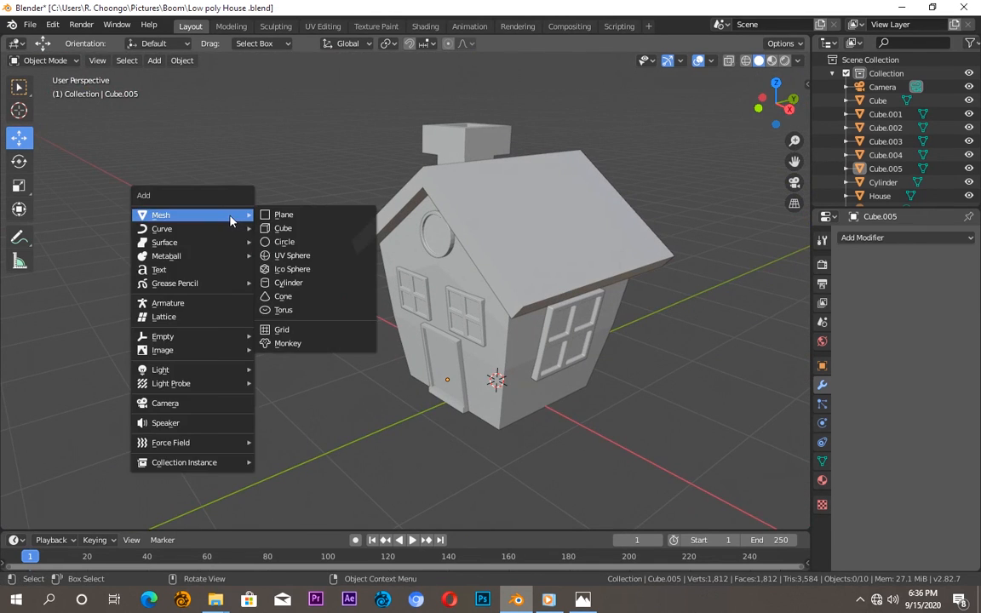
left_click(288, 282)
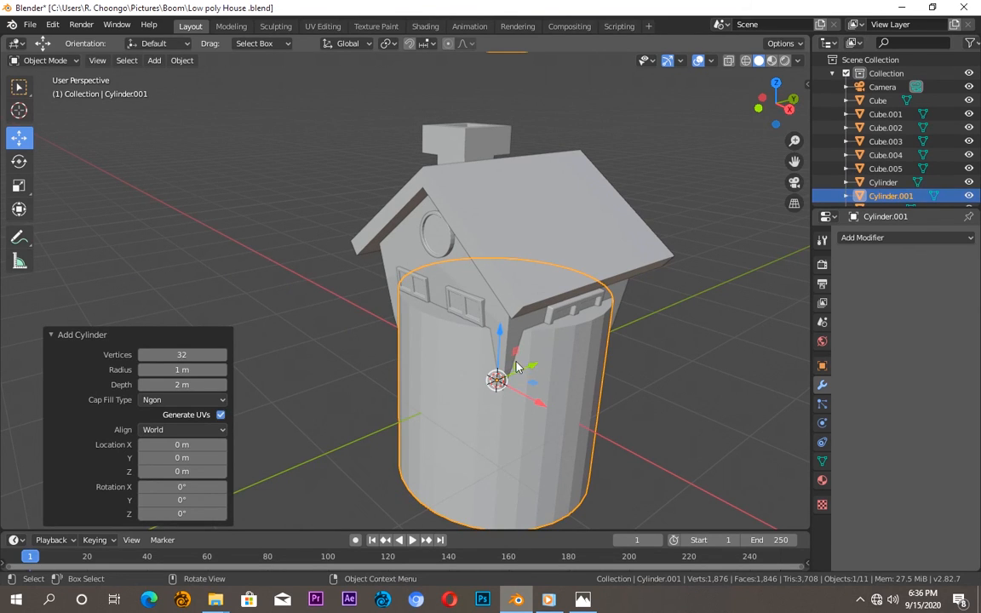
left_click_drag(506, 351, 508, 345)
key("s")
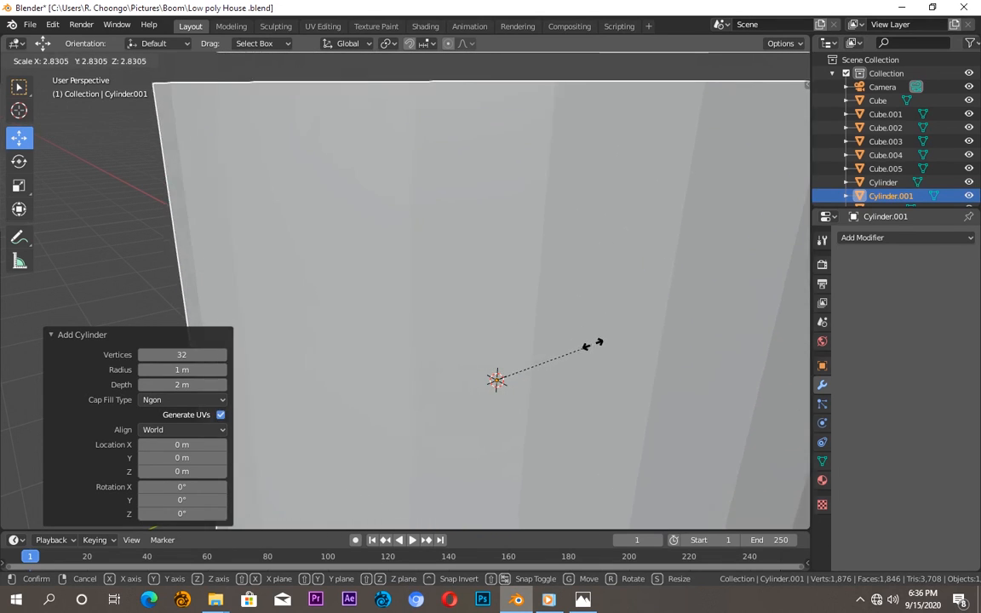
left_click(601, 342)
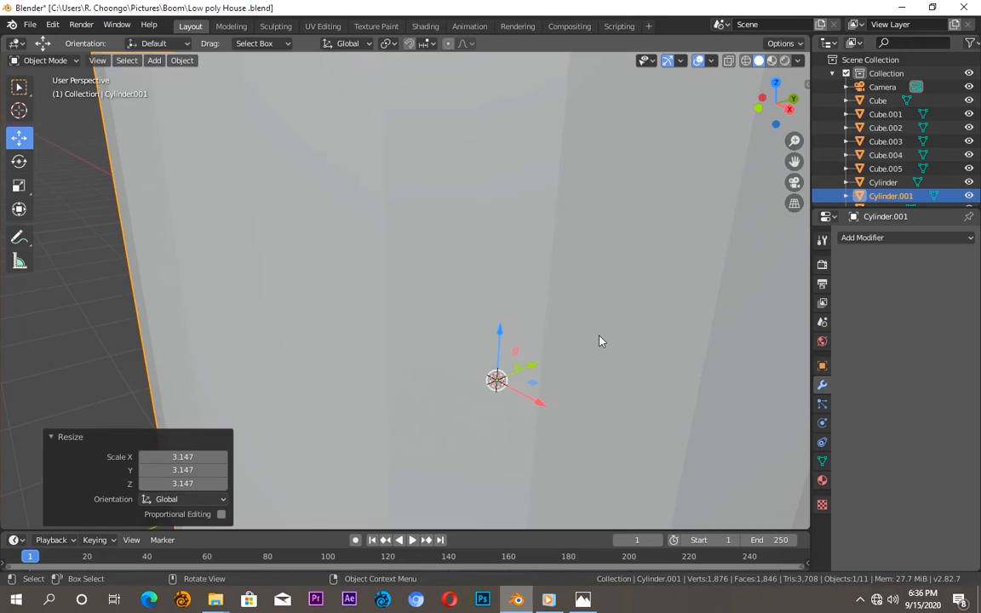
key("KP_1")
scroll(596, 332, "down", 5)
key("q")
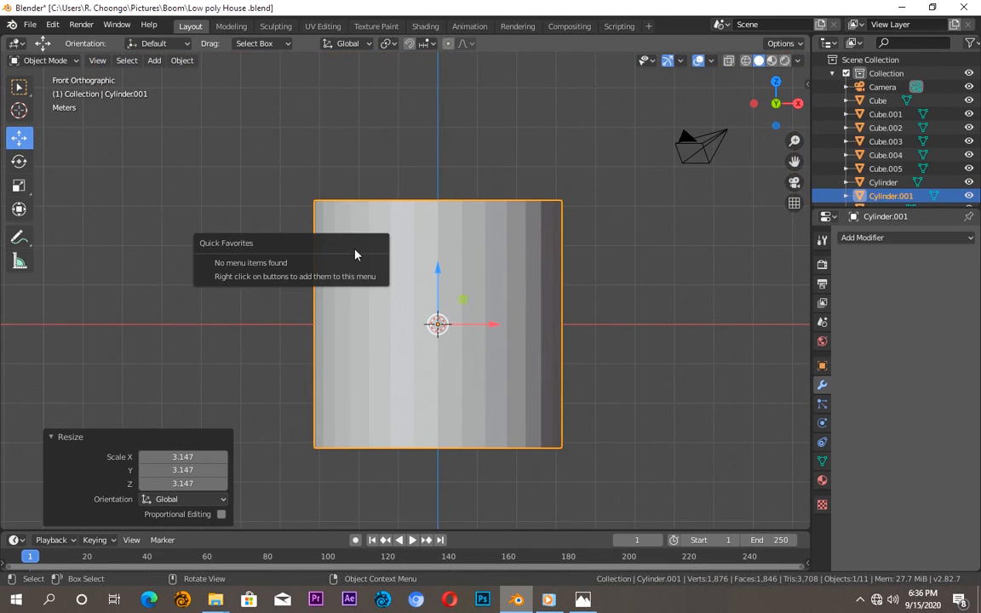
In Edit Mode with X-ray on, select all the cylinder's upper vertices and move them -3.16 m in Z to the ground line
key("Tab")
left_click_drag(260, 154, 647, 245)
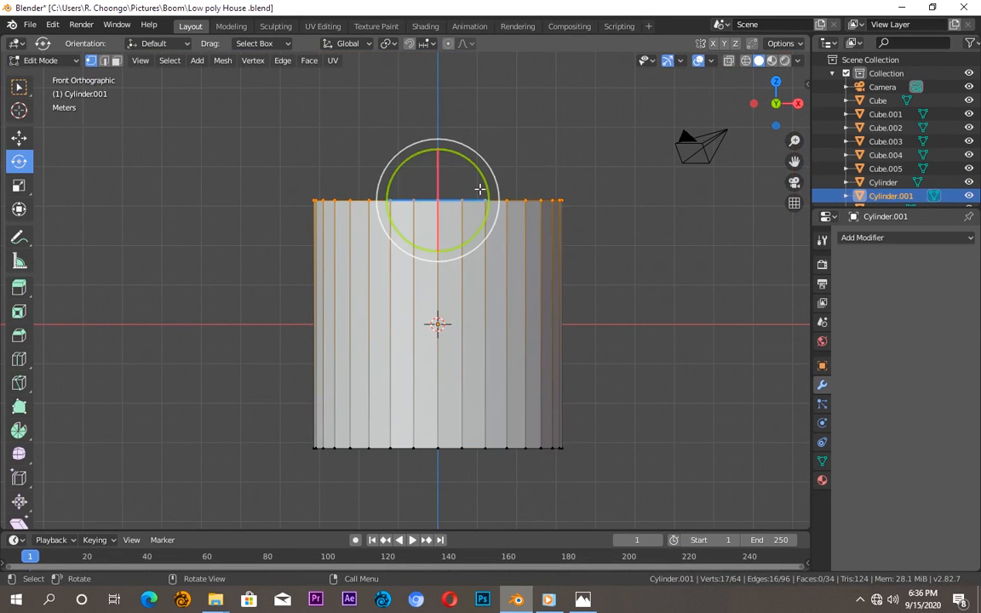
left_click(729, 61)
left_click_drag(260, 142, 613, 232)
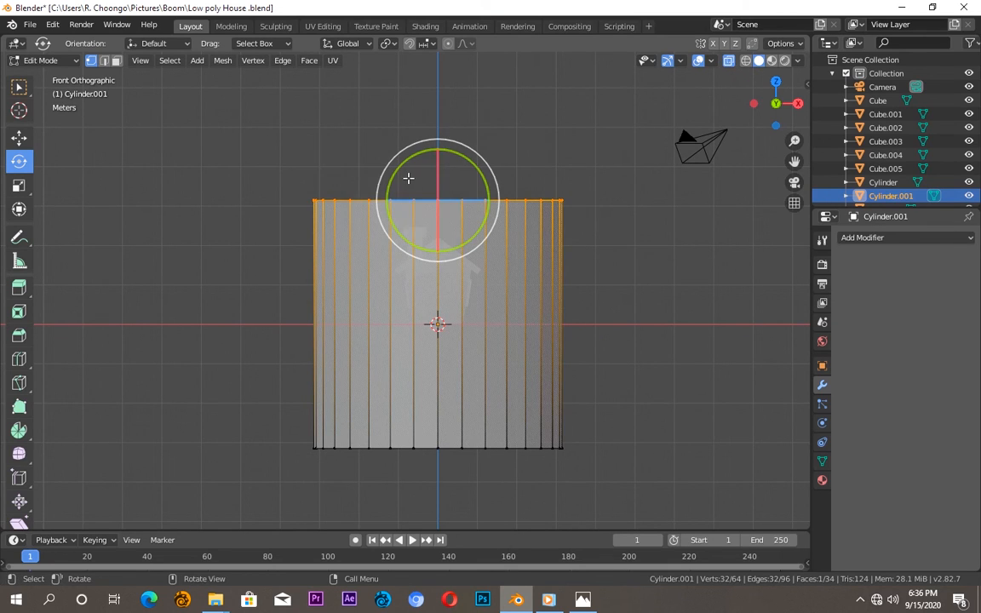
left_click(18, 138)
left_click_drag(442, 147, 448, 276)
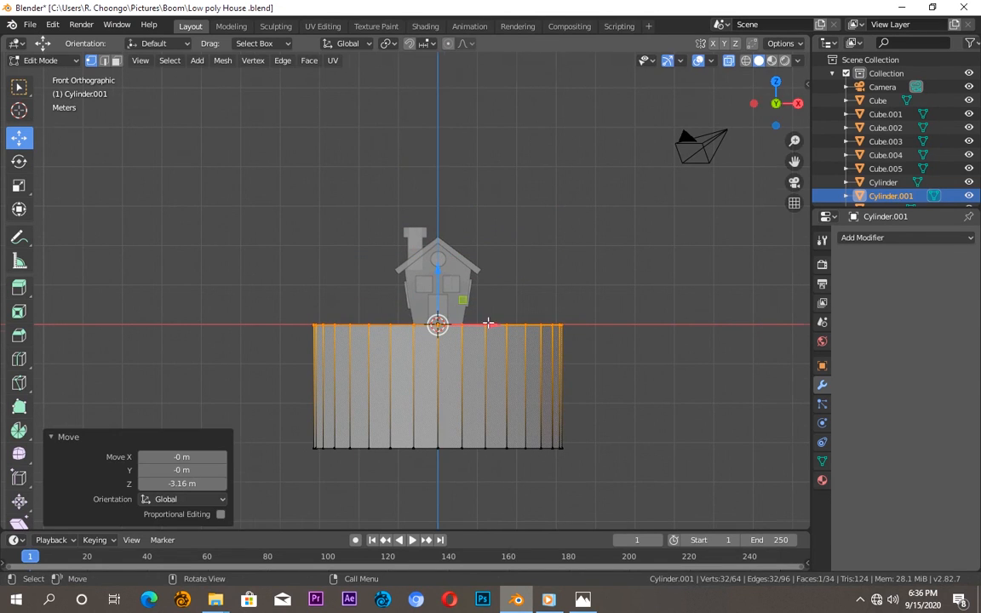
scroll(520, 365, "up", 6)
left_click_drag(524, 361, 523, 358)
Raise all the cylinder's lower vertices to just beneath the upper ones, leaving a thin disc, and deselect them
scroll(533, 413, "down", 3)
scroll(534, 412, "down", 4)
left_click_drag(255, 435, 703, 490)
left_click_drag(446, 387, 445, 265)
left_click(533, 360)
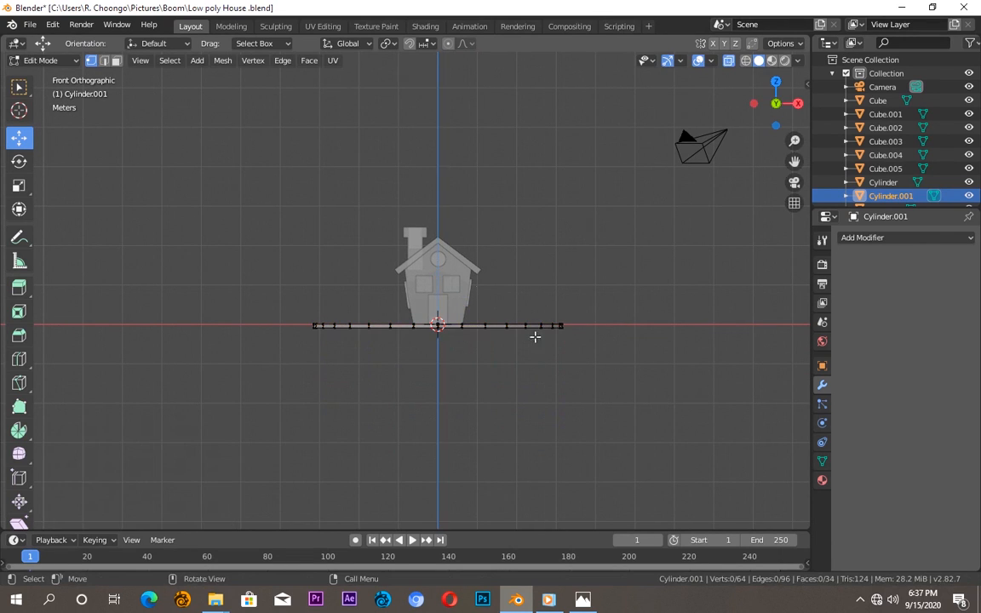
Return to Object Mode, select the disc, and scale it uniformly by 0.871 in top view
key("Tab")
left_click(583, 239)
left_click_drag(768, 116, 975, 124)
left_click_drag(538, 112, 674, 150)
left_click(494, 358)
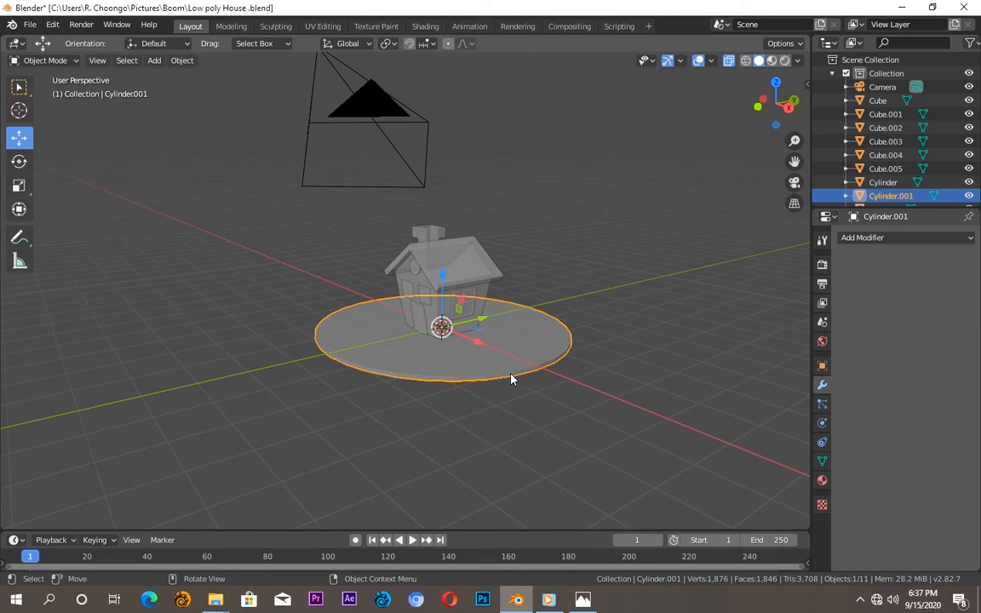
key("KP_7")
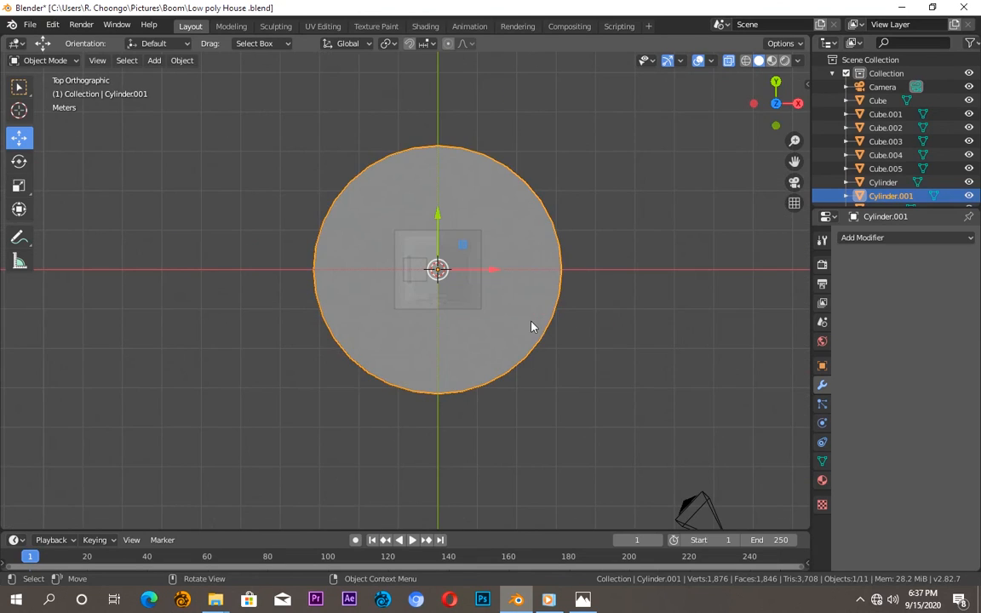
key("s")
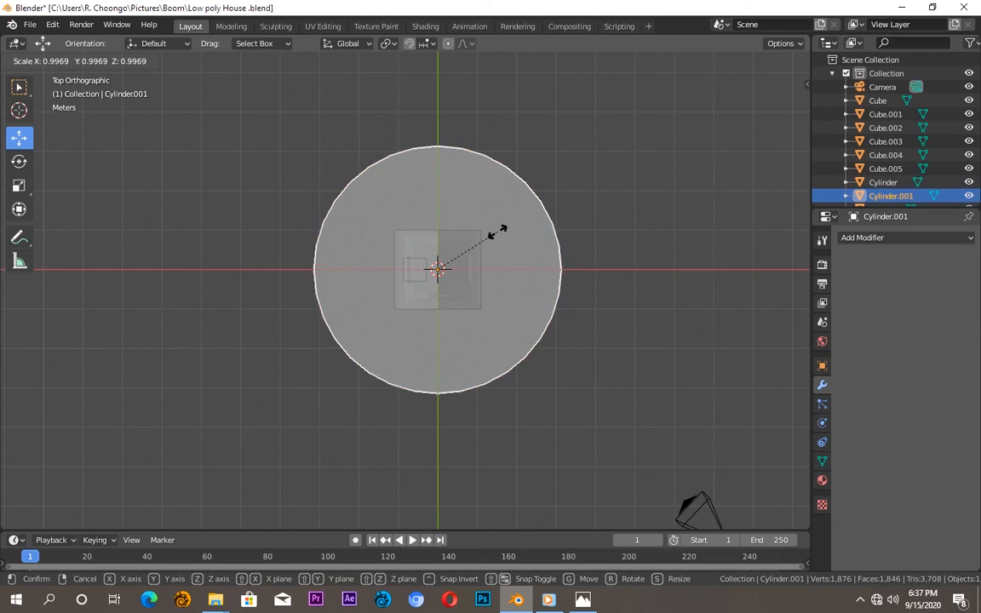
left_click(493, 245)
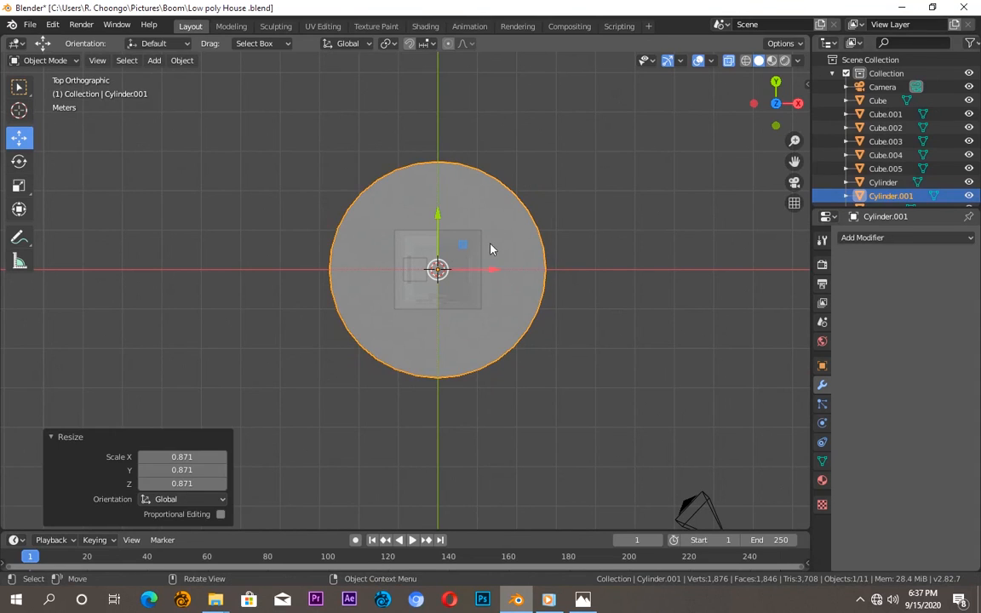
Turn off X-ray, deselect the ground disc, and inspect the house on its base from the front at close range
left_click_drag(777, 102, 728, 90)
left_click(729, 60)
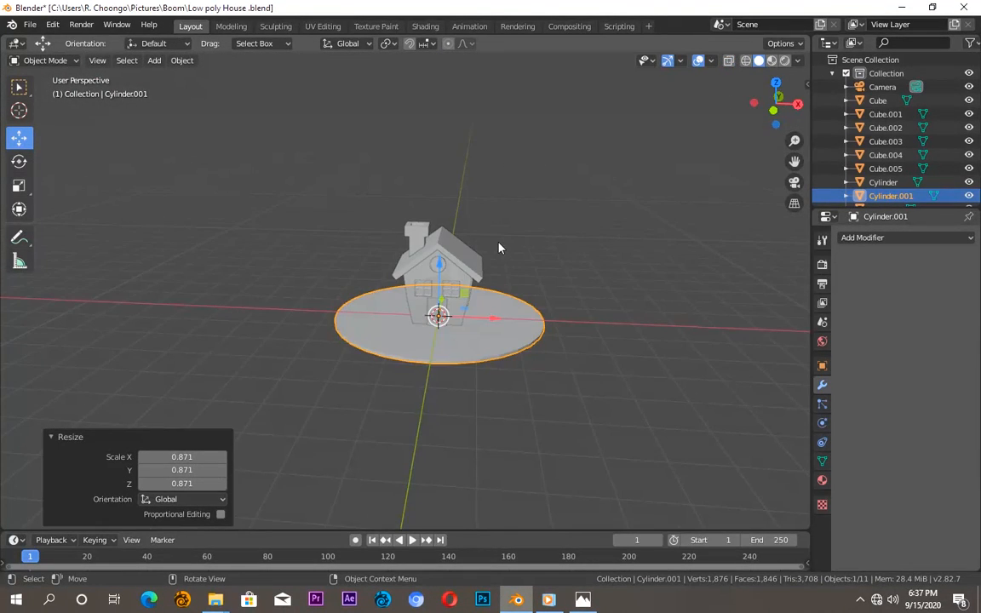
scroll(500, 248, "up", 5)
mouse_move(795, 162)
left_mouse_down()
mouse_move(652, 196)
mouse_move(713, 119)
mouse_move(729, 163)
mouse_move(792, 159)
left_mouse_up()
left_click_drag(776, 104, 836, 113)
left_click_drag(836, 112, 848, 110)
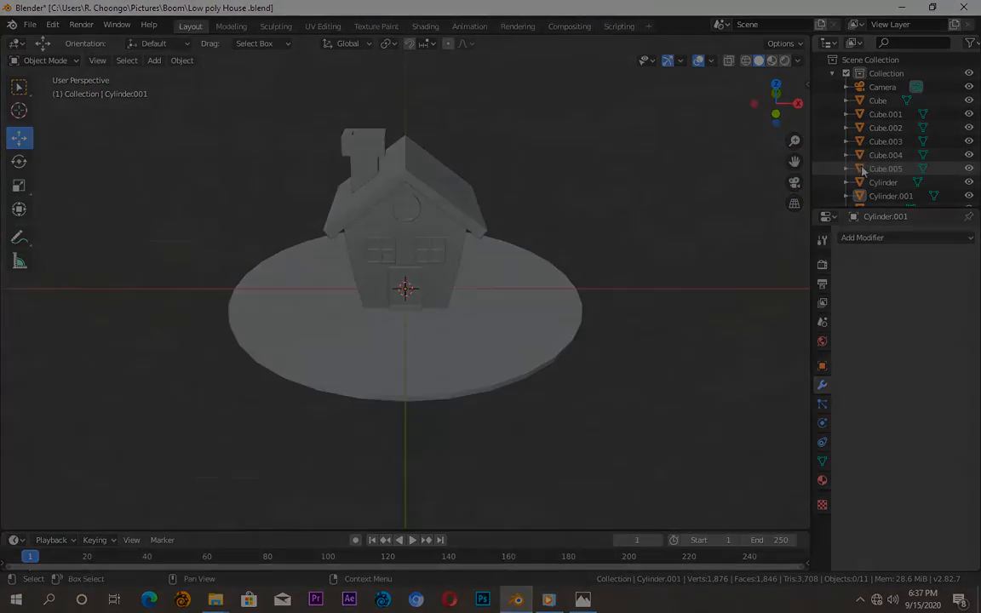